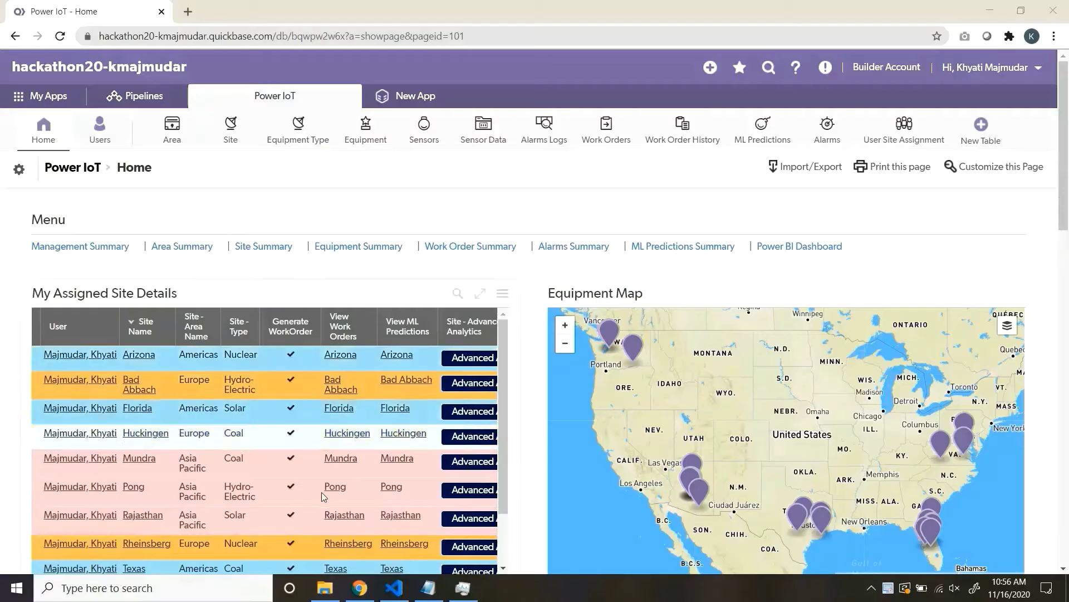
Scroll through the dashboards on the Power IoT Home page
scroll(530, 429, "down", 3)
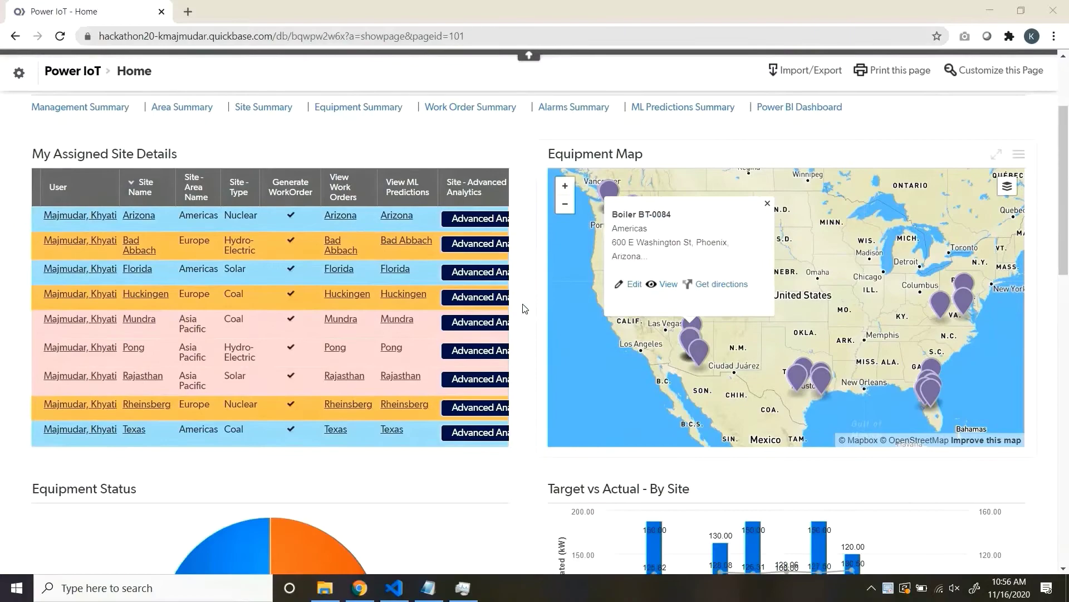
scroll(524, 308, "down", 10)
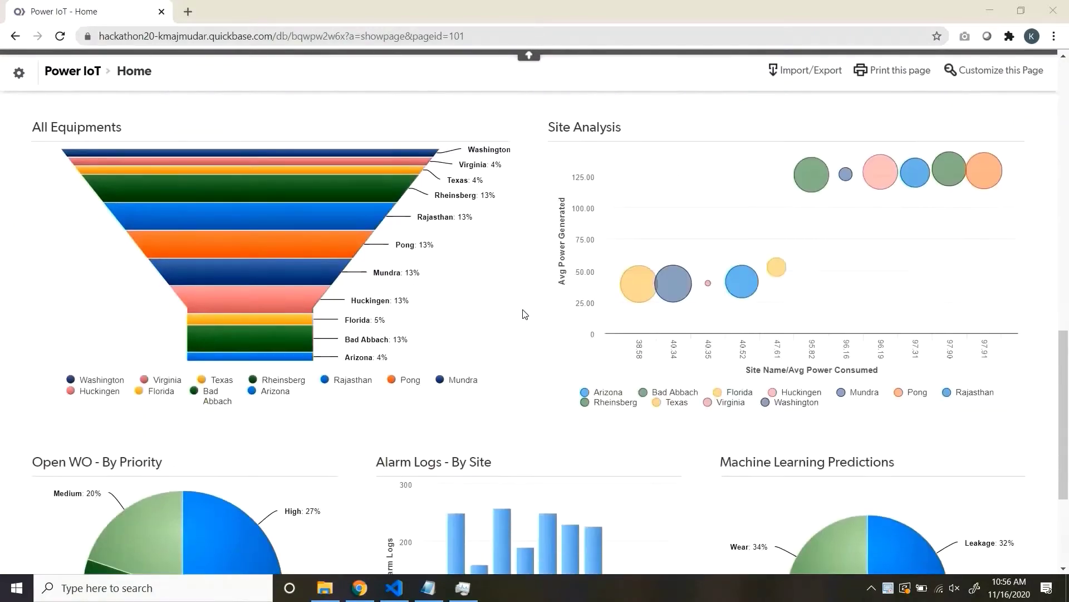
scroll(524, 314, "down", 3)
scroll(524, 313, "up", 15)
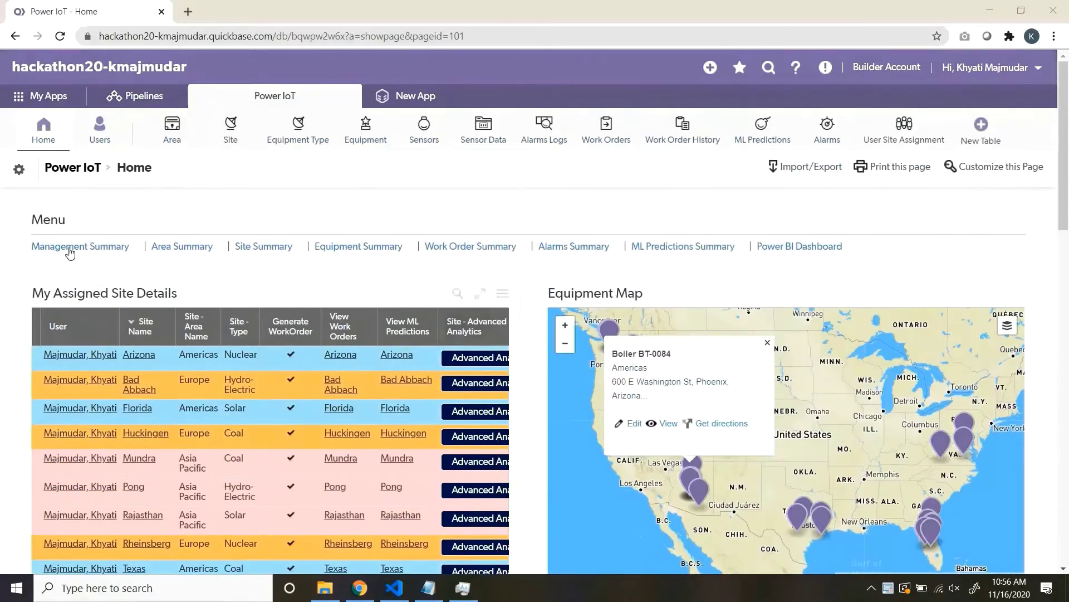
Open the Management Summary dashboard and scroll through its charts
left_click(69, 249)
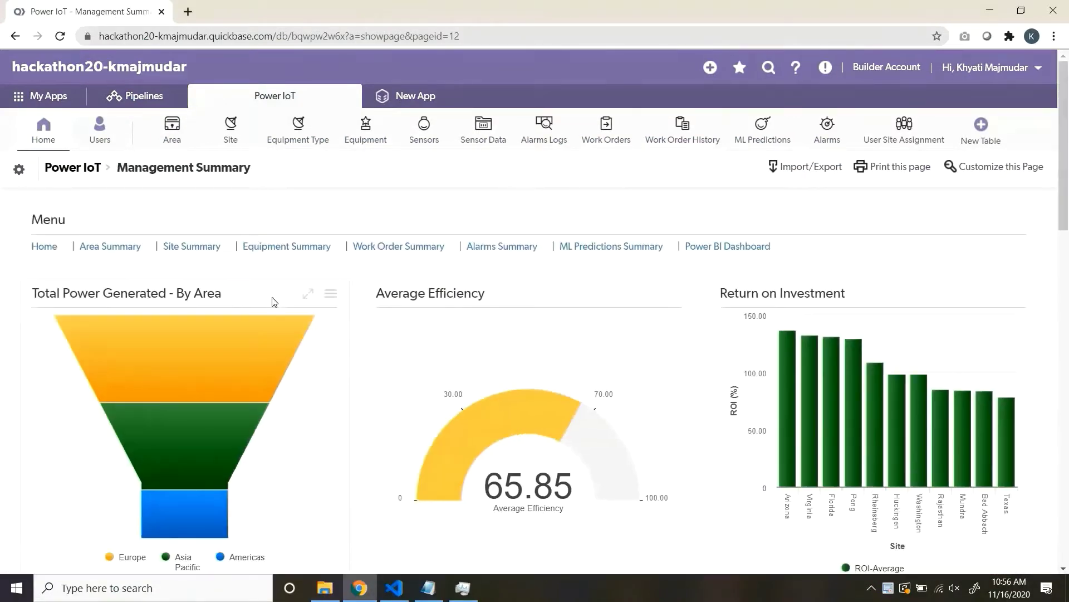
scroll(273, 301, "down", 12)
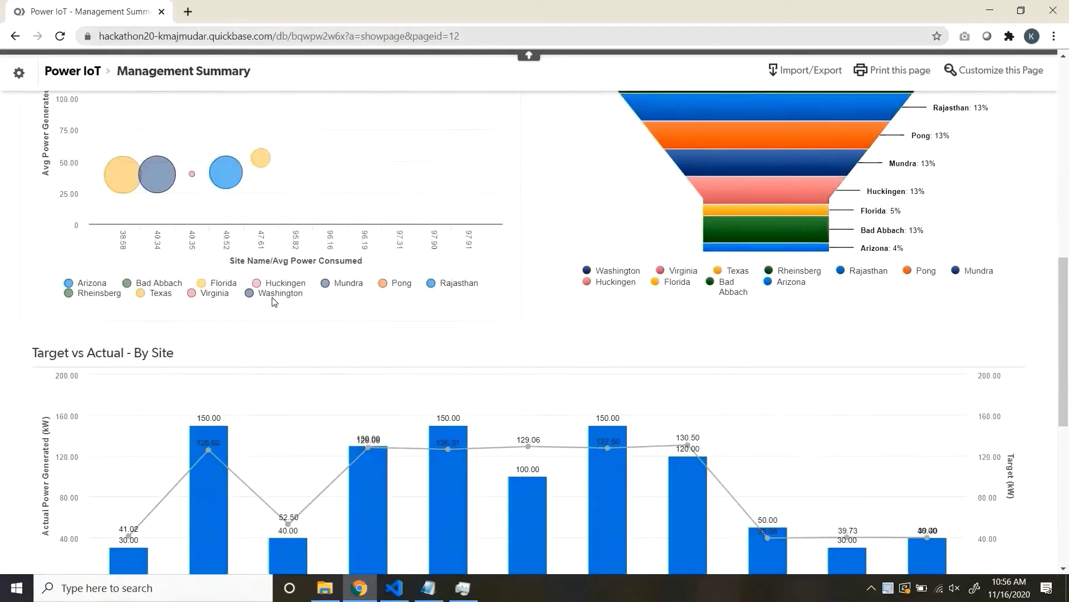
scroll(272, 302, "down", 10)
scroll(274, 302, "up", 13)
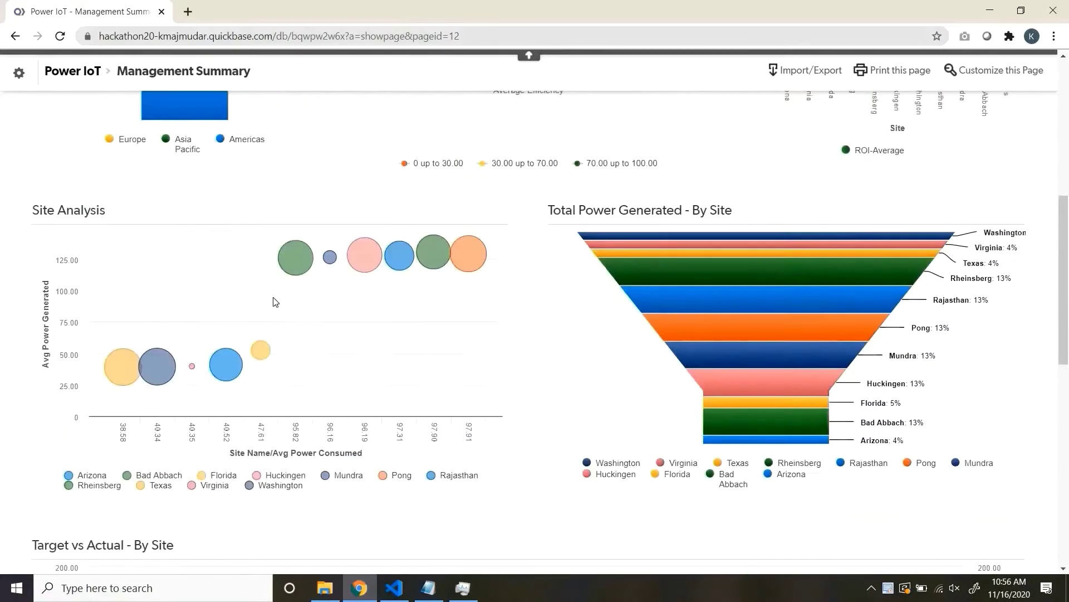
scroll(273, 301, "up", 10)
Load the Power BI Dashboard, scroll to Site Analytics, and expand the Area Name filter
left_click(705, 245)
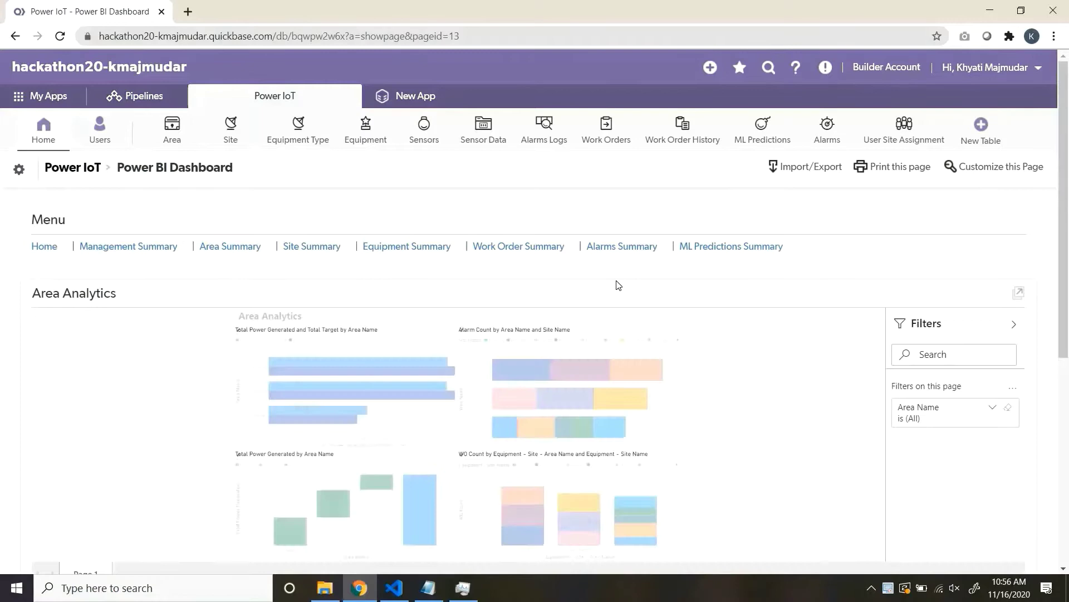
scroll(640, 292, "down", 7)
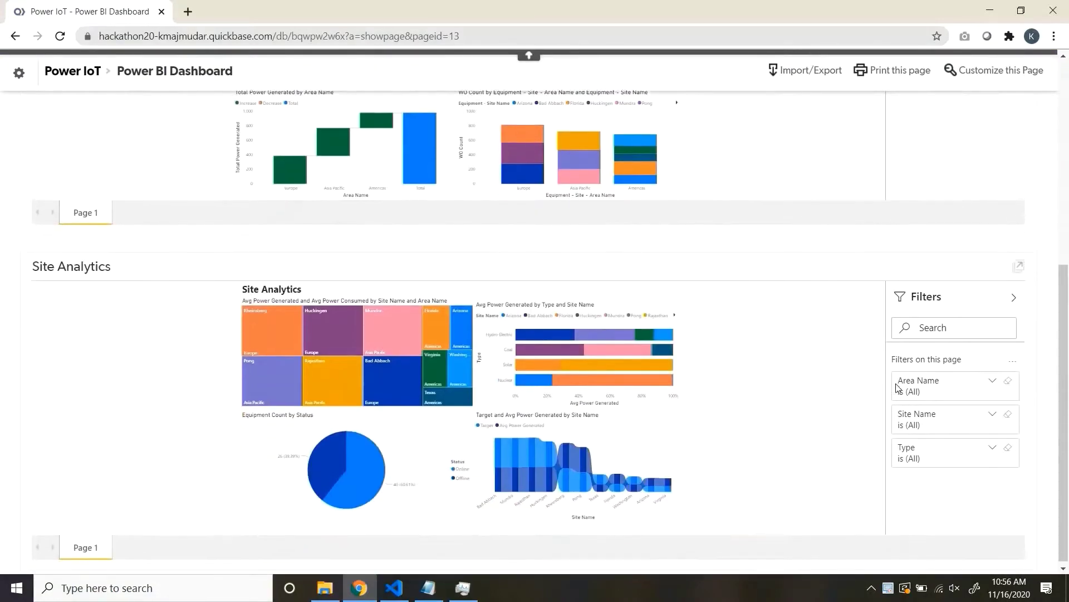
left_click(937, 390)
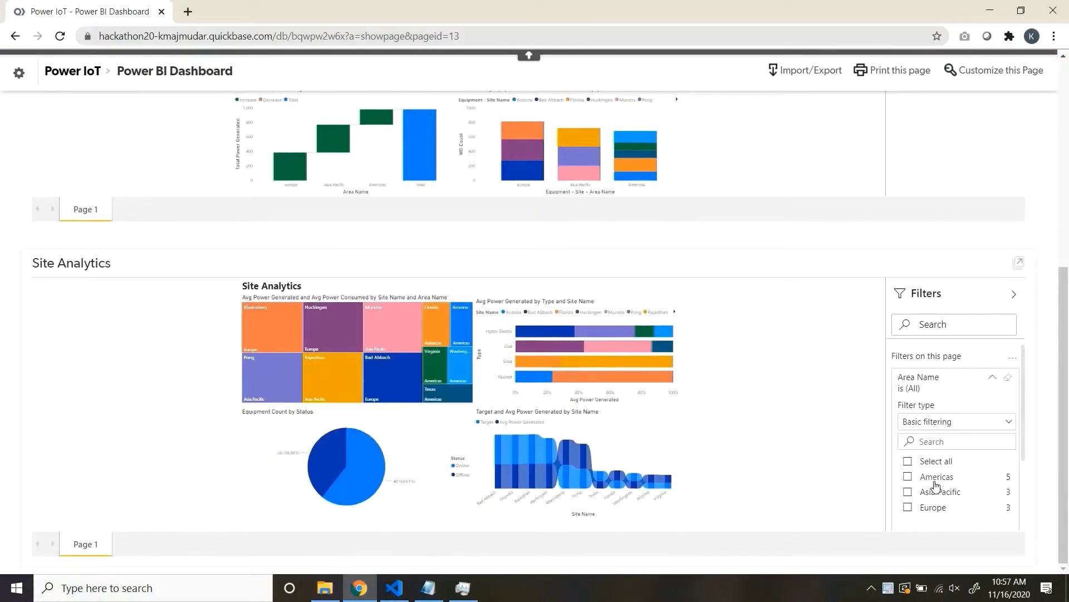
Filter the site analytics to Americas, then Europe, clearing each to show all areas again
left_click(937, 483)
left_click(936, 484)
left_click(924, 509)
left_click(925, 508)
scroll(376, 348, "up", 6)
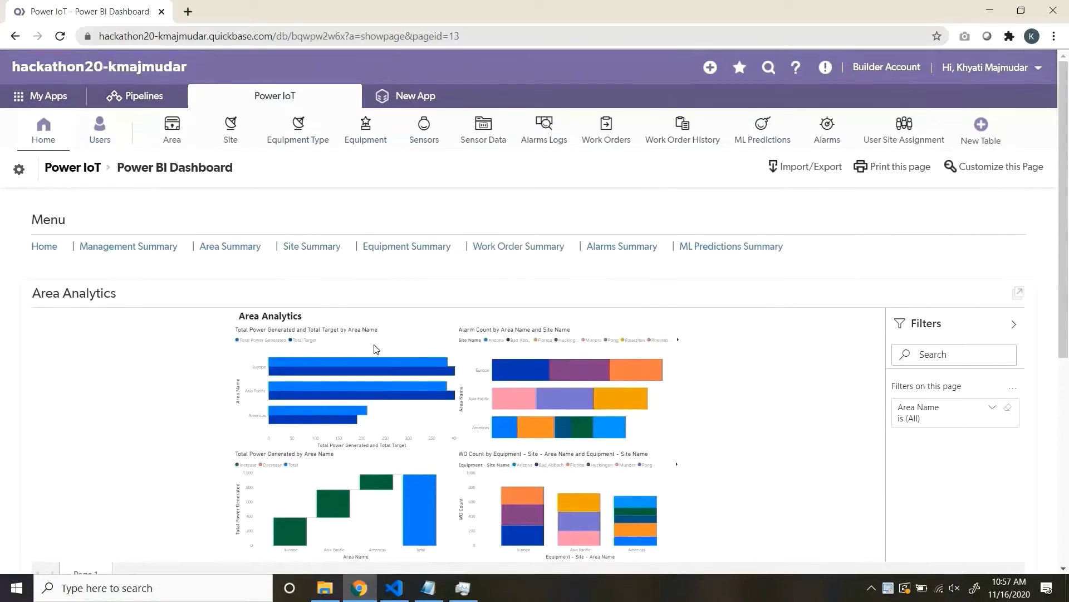
Open the Area Summary dashboard and scroll through its charts
left_click(250, 252)
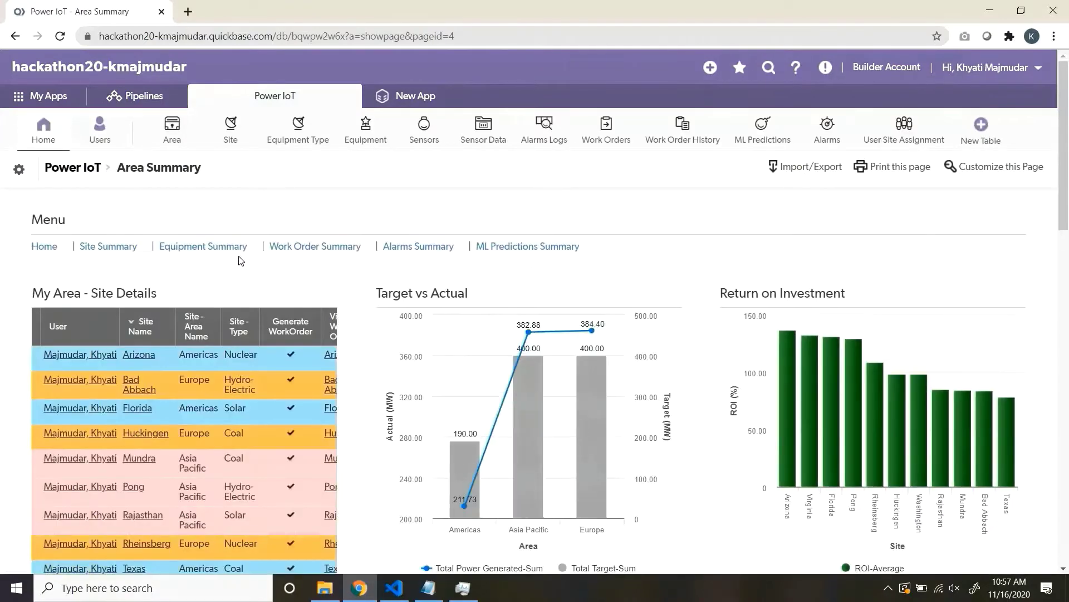
scroll(239, 261, "down", 3)
scroll(257, 309, "down", 8)
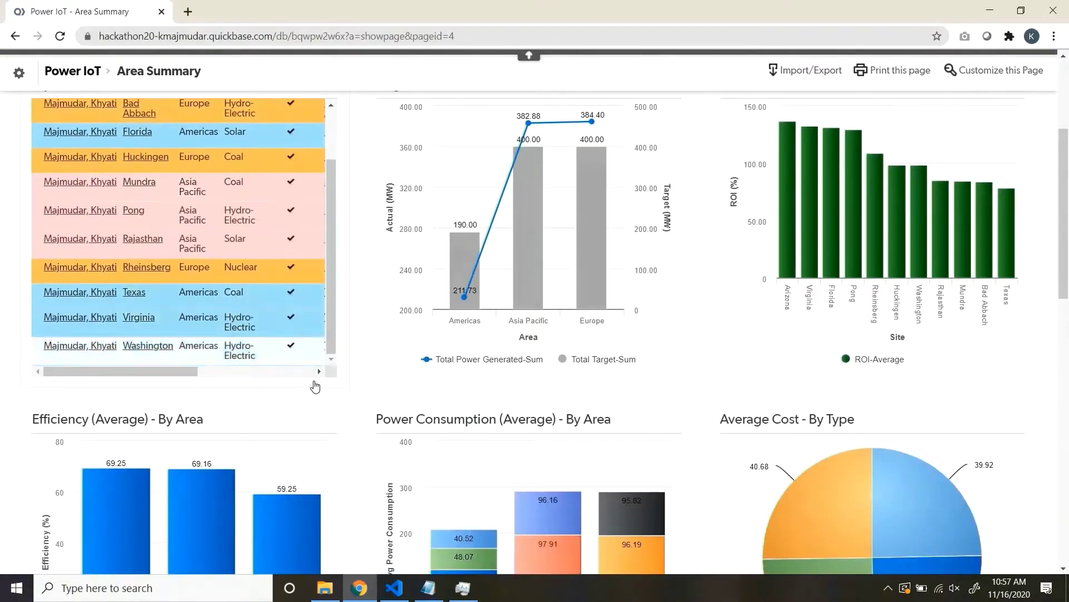
scroll(316, 389, "down", 10)
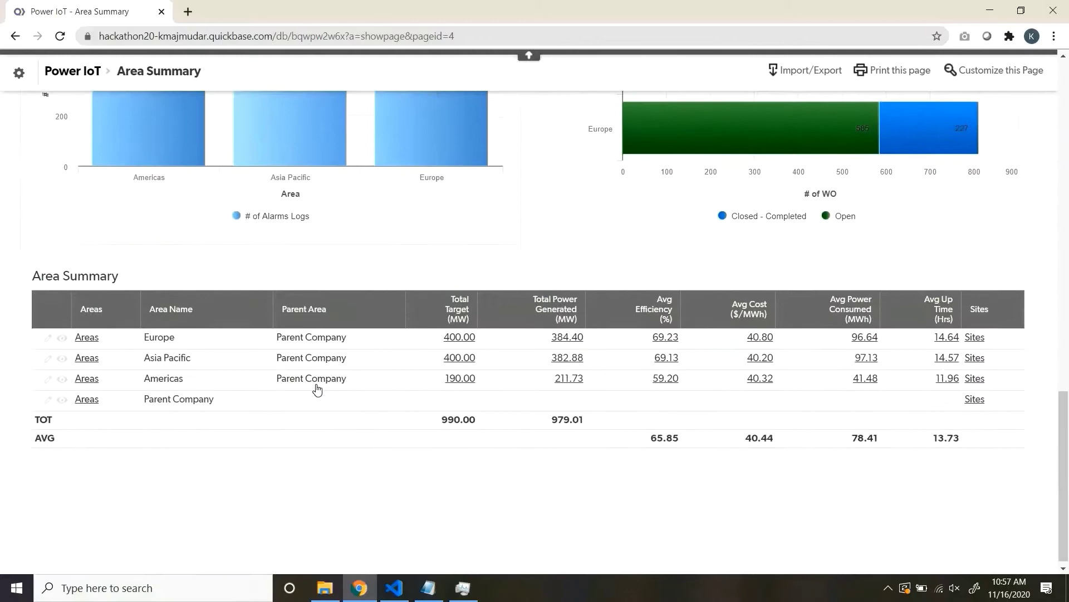
scroll(317, 386, "up", 15)
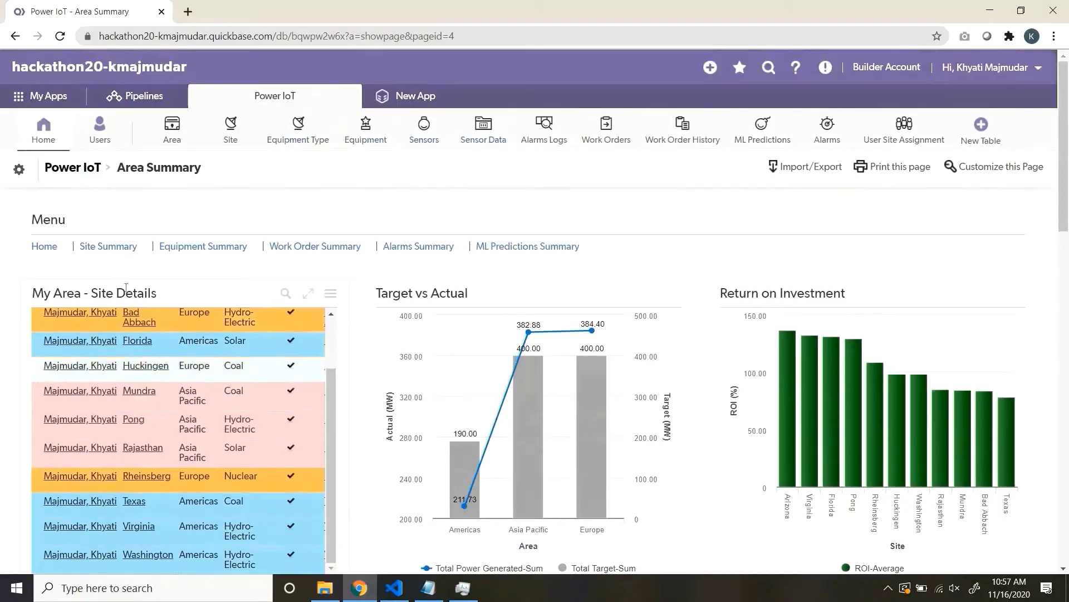
Open the Site Summary dashboard and scroll through its charts
left_click(112, 248)
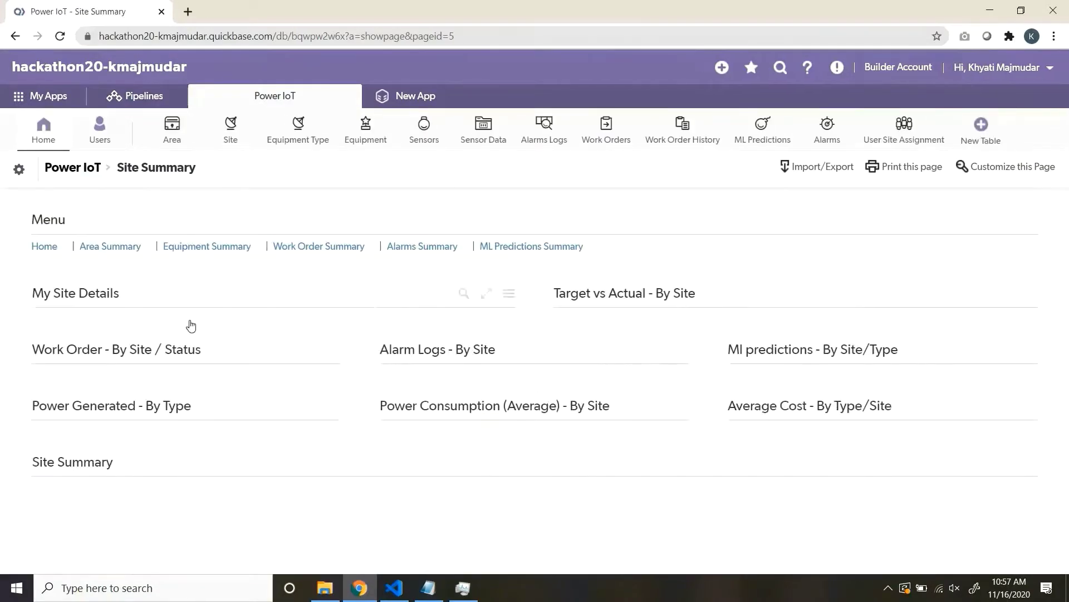
scroll(369, 295, "down", 5)
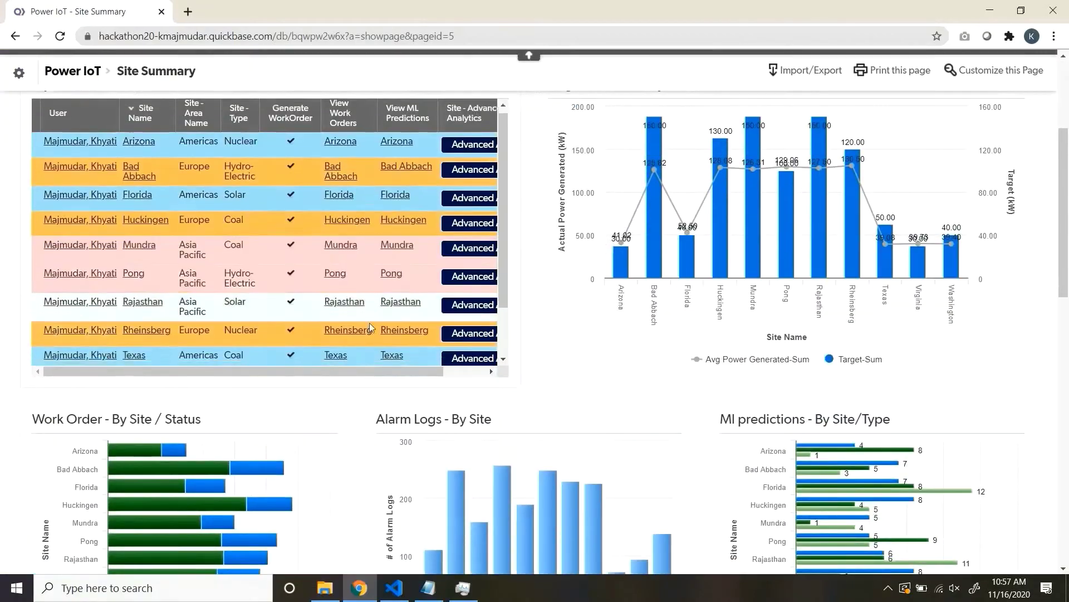
scroll(374, 377, "down", 15)
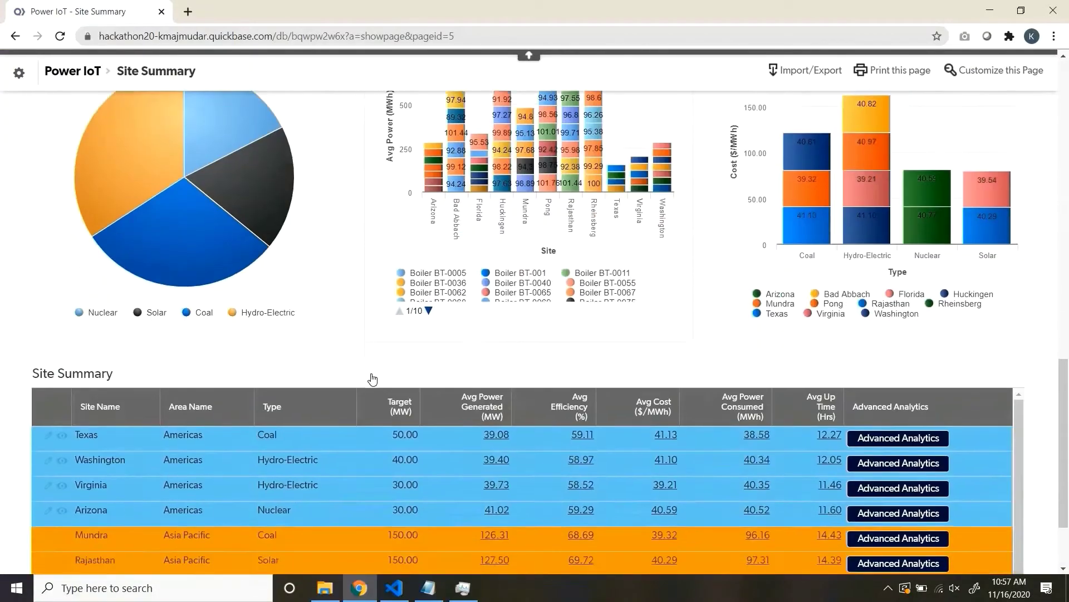
scroll(372, 379, "up", 20)
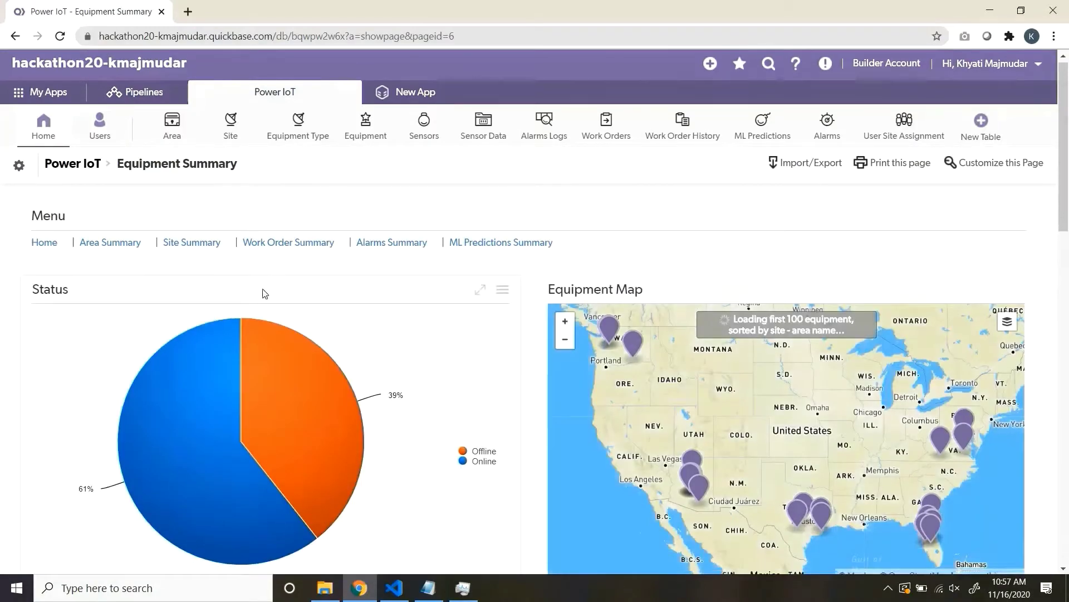
Scroll through the Equipment Summary status pie, map and charts
scroll(265, 293, "down", 15)
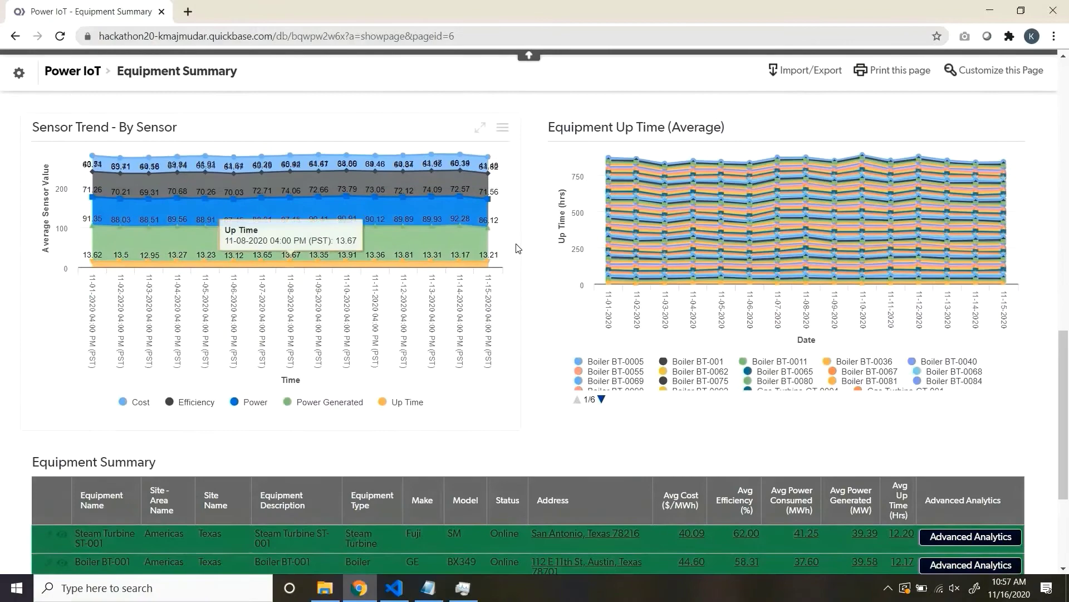
scroll(776, 246, "down", 3)
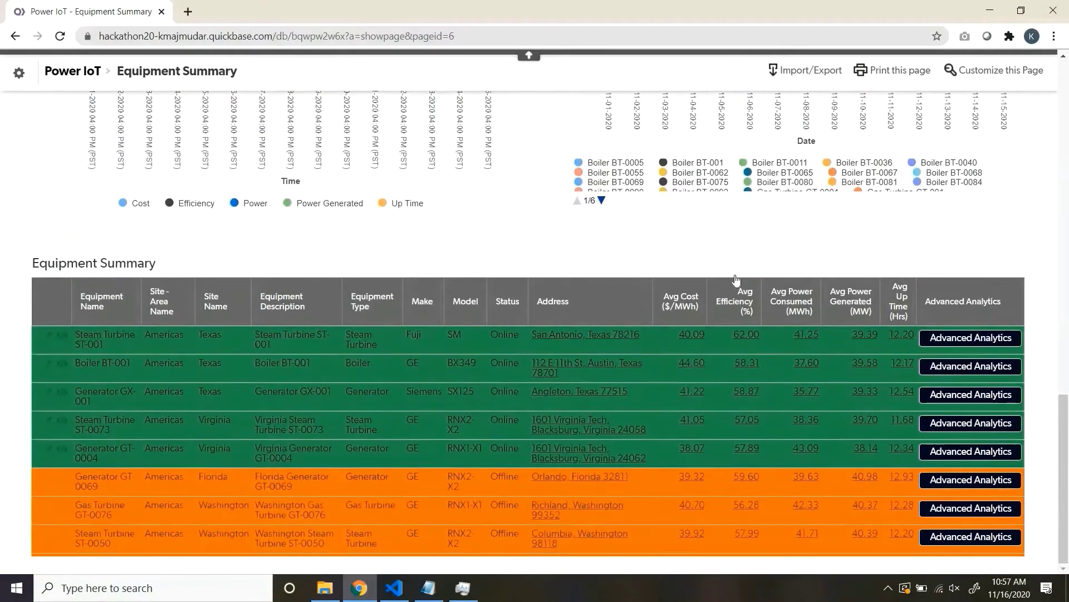
scroll(737, 281, "up", 18)
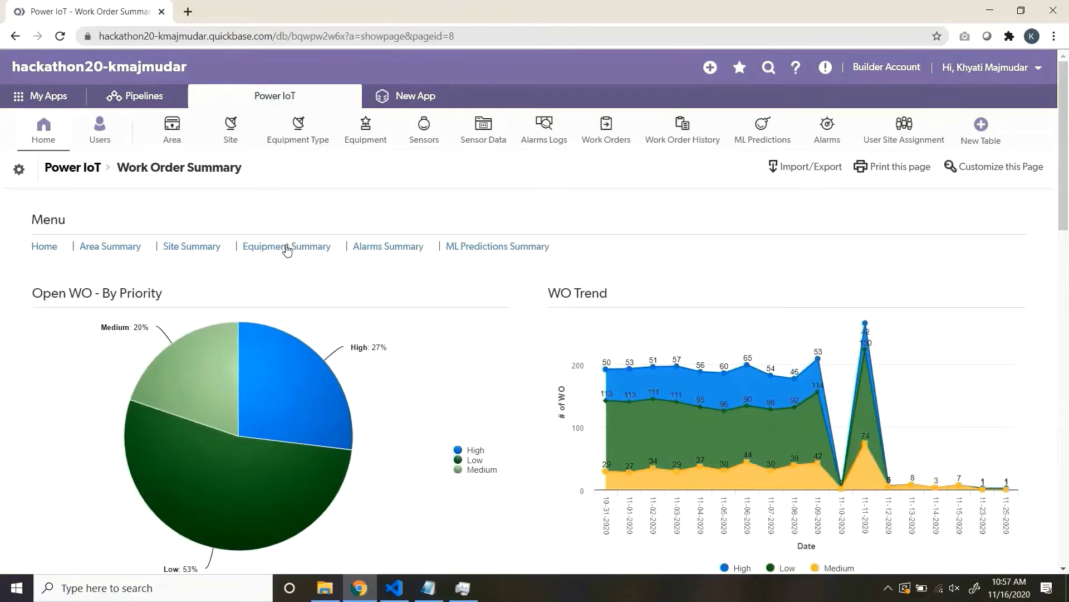
scroll(287, 251, "down", 1)
scroll(286, 251, "down", 12)
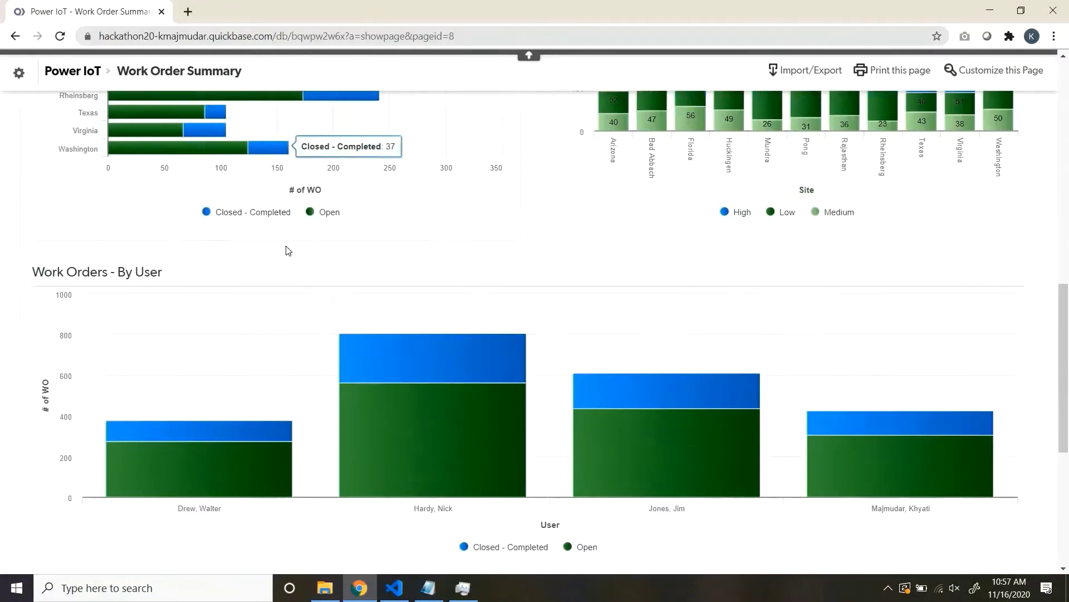
scroll(286, 251, "down", 3)
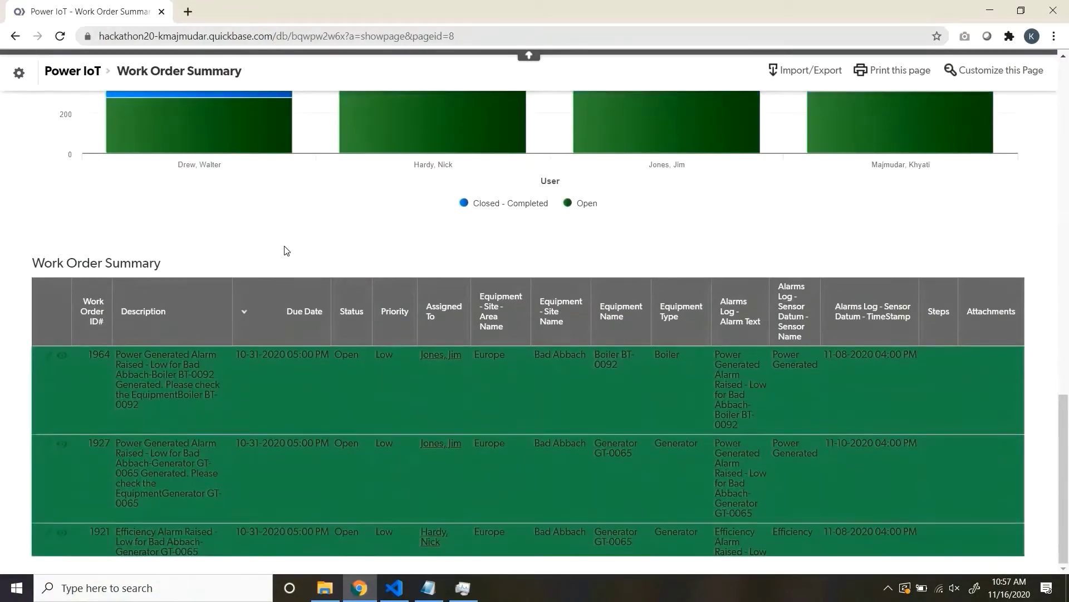
scroll(287, 251, "up", 16)
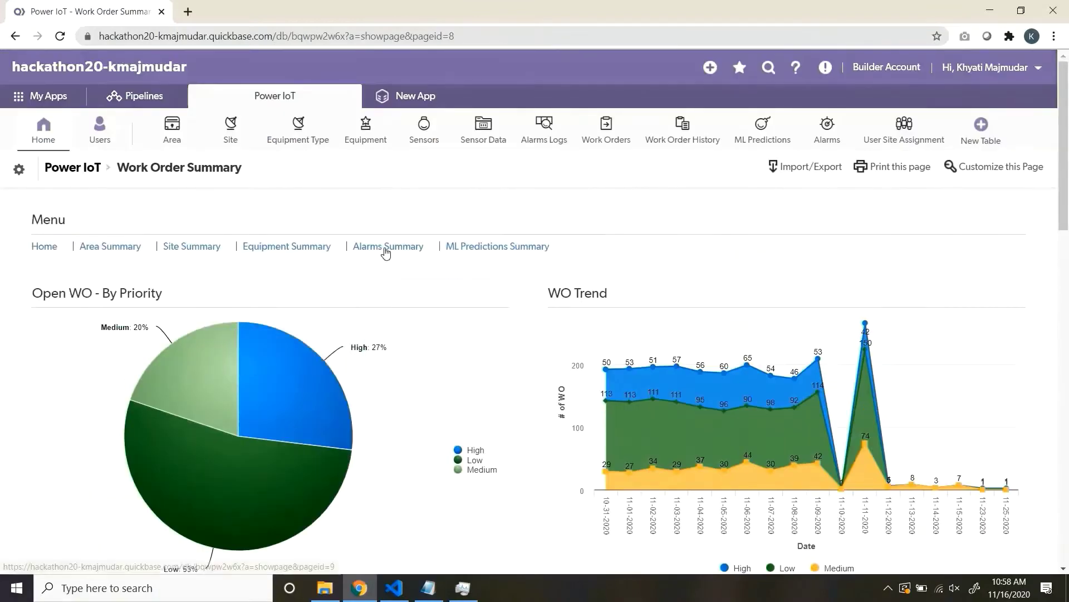
Open the Alarms Summary page and browse its charts
left_click(386, 249)
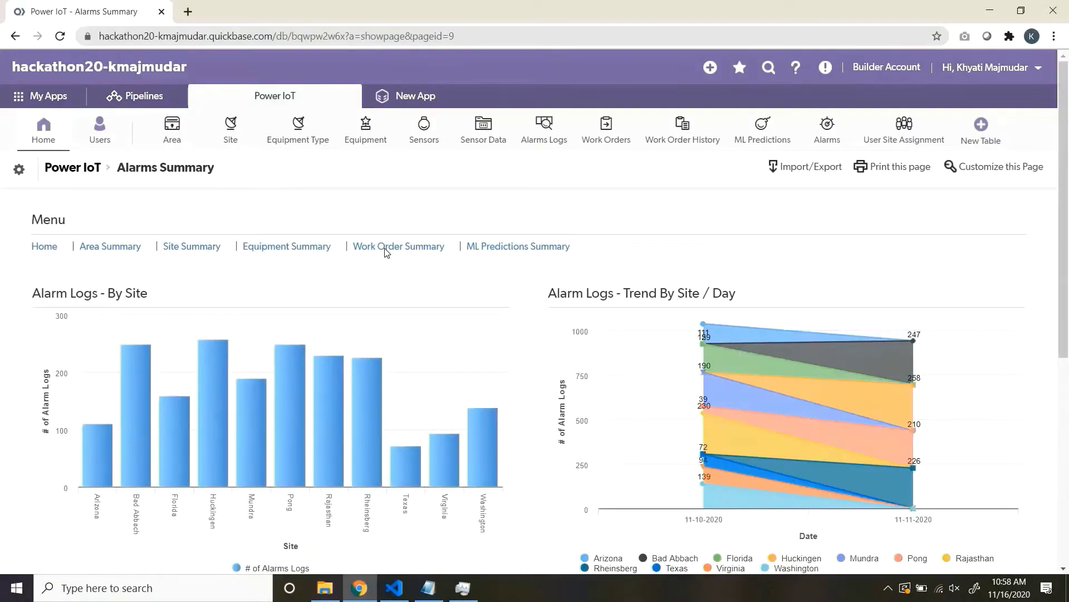
scroll(386, 250, "down", 6)
scroll(382, 250, "up", 6)
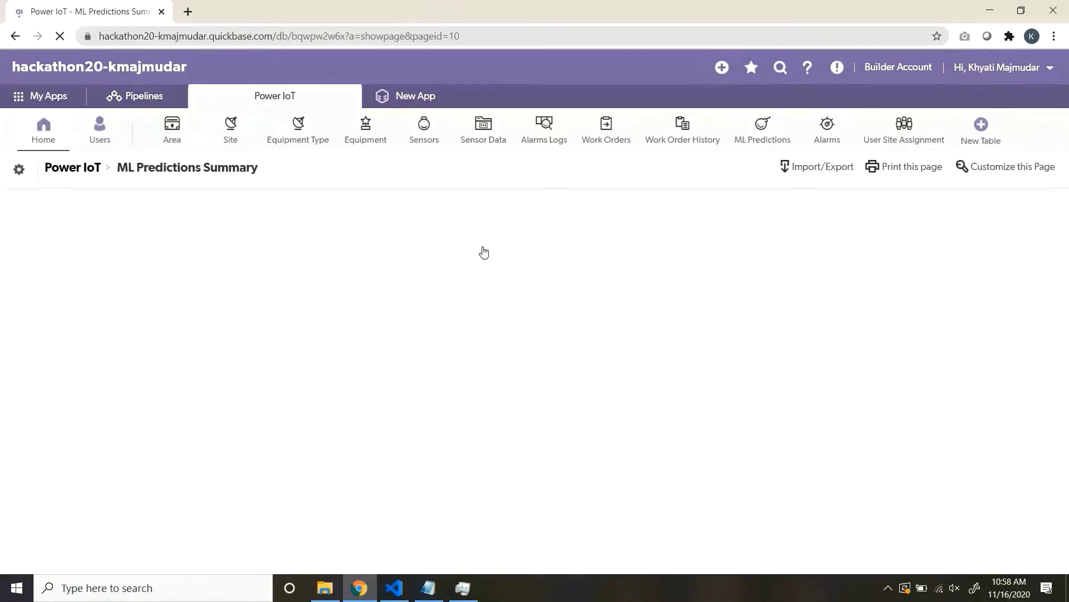
Scroll through the ML Predictions Summary charts and prediction table
scroll(483, 252, "down", 15)
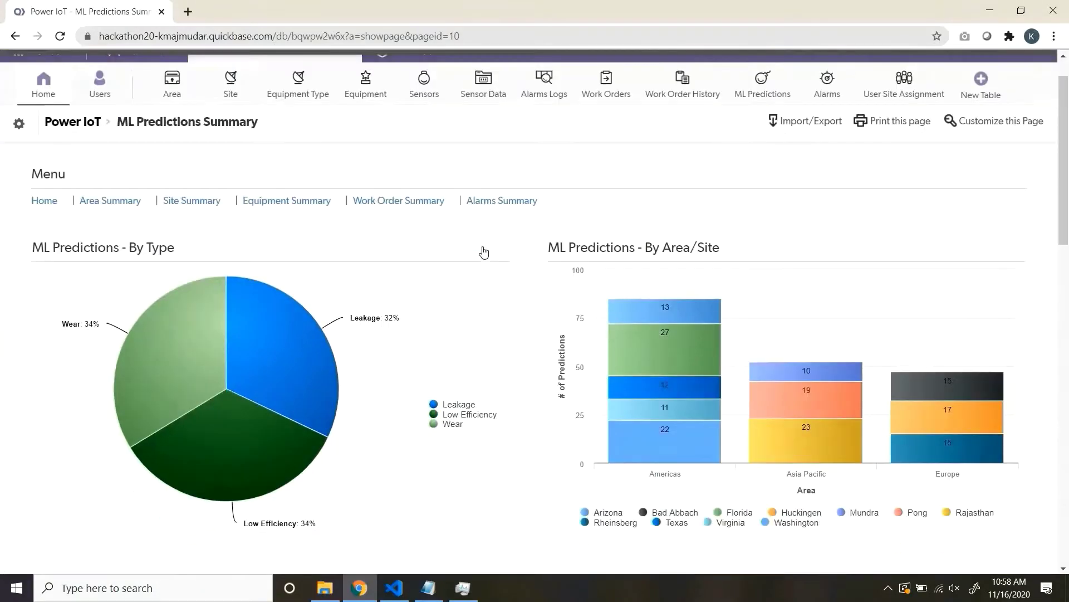
scroll(483, 252, "down", 4)
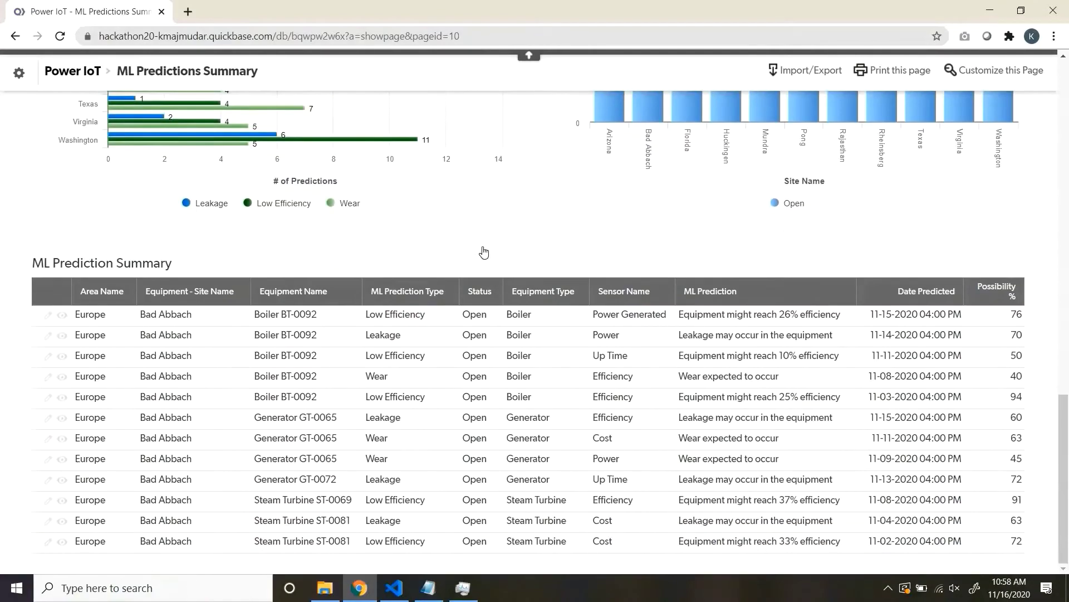
scroll(484, 252, "up", 20)
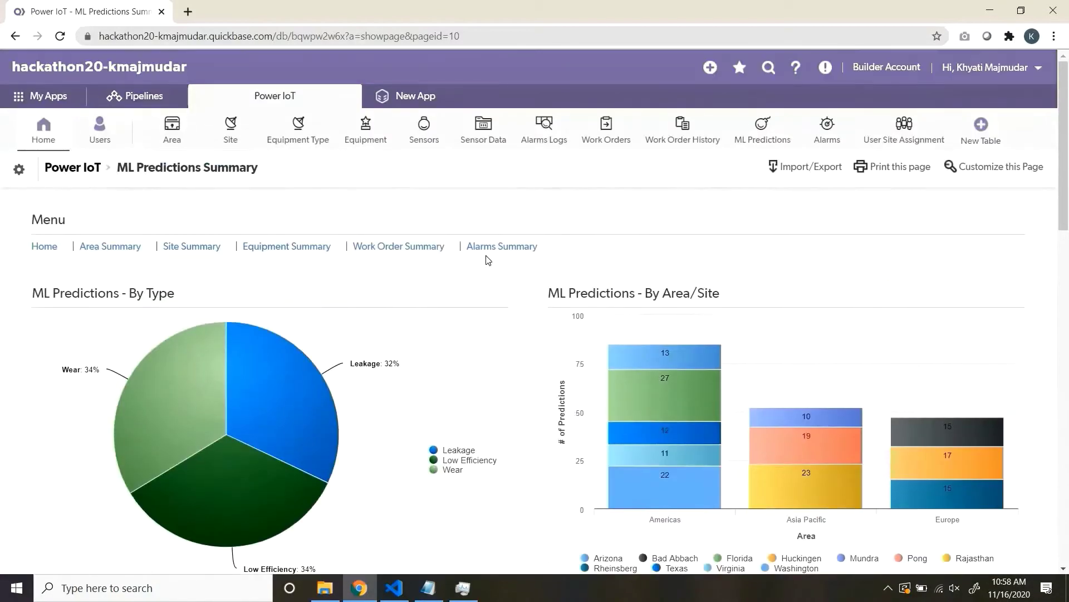
From Home, browse the Texas Grafana Site - Equipment Dashboard, then return to the Power IoT Home tab
left_click(45, 251)
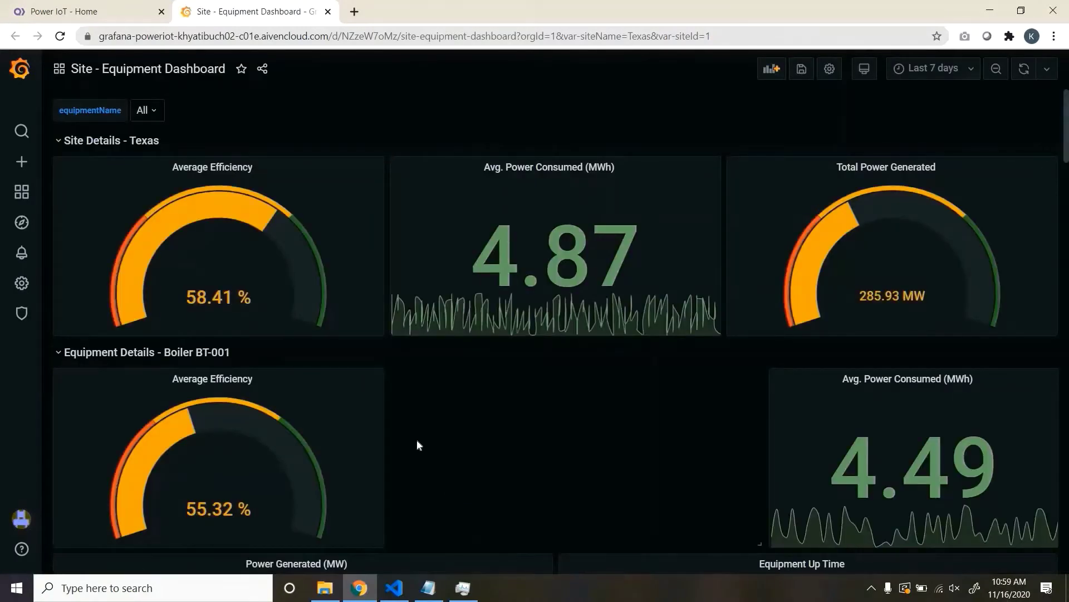
scroll(417, 440, "down", 5)
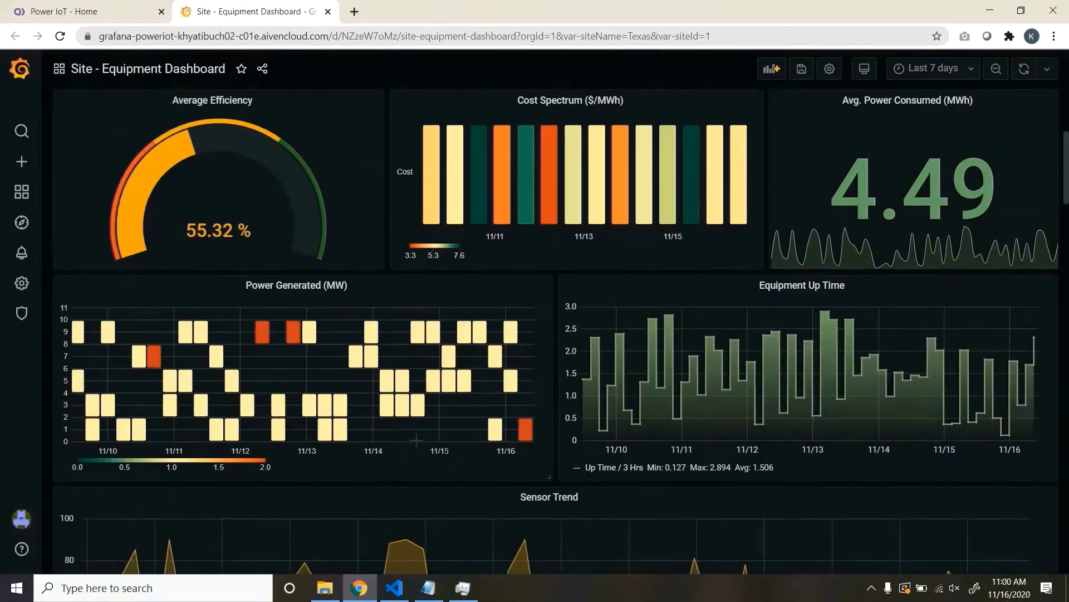
scroll(417, 440, "down", 15)
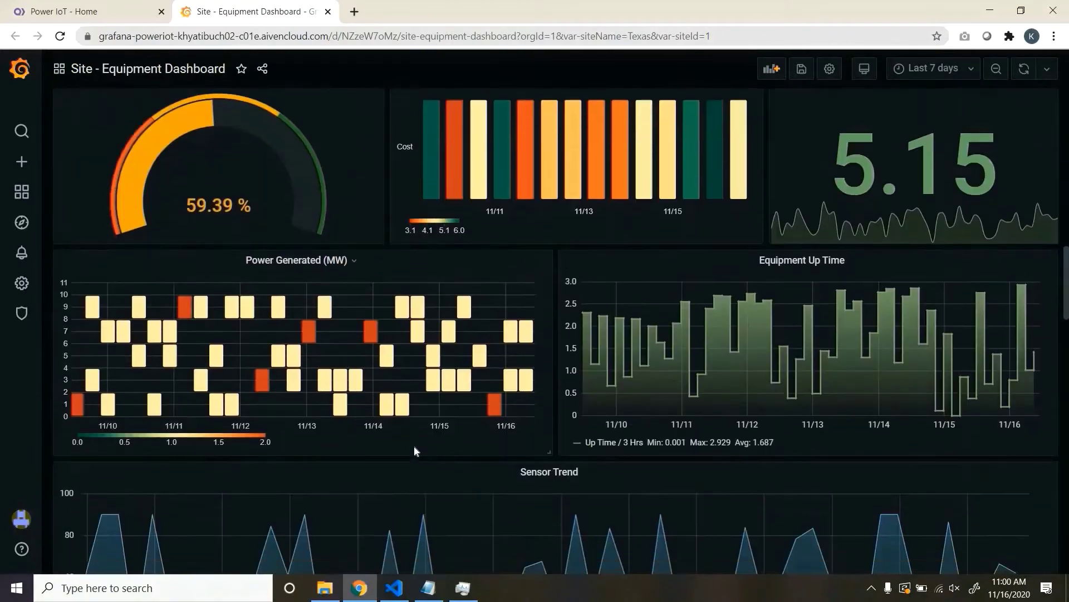
scroll(413, 445, "up", 20)
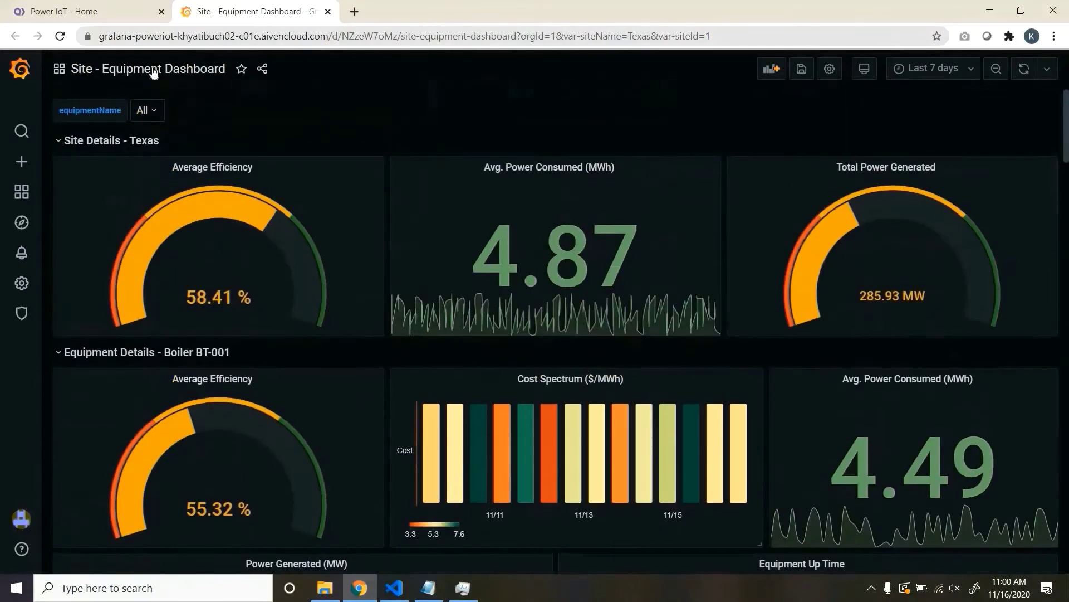
left_click(103, 12)
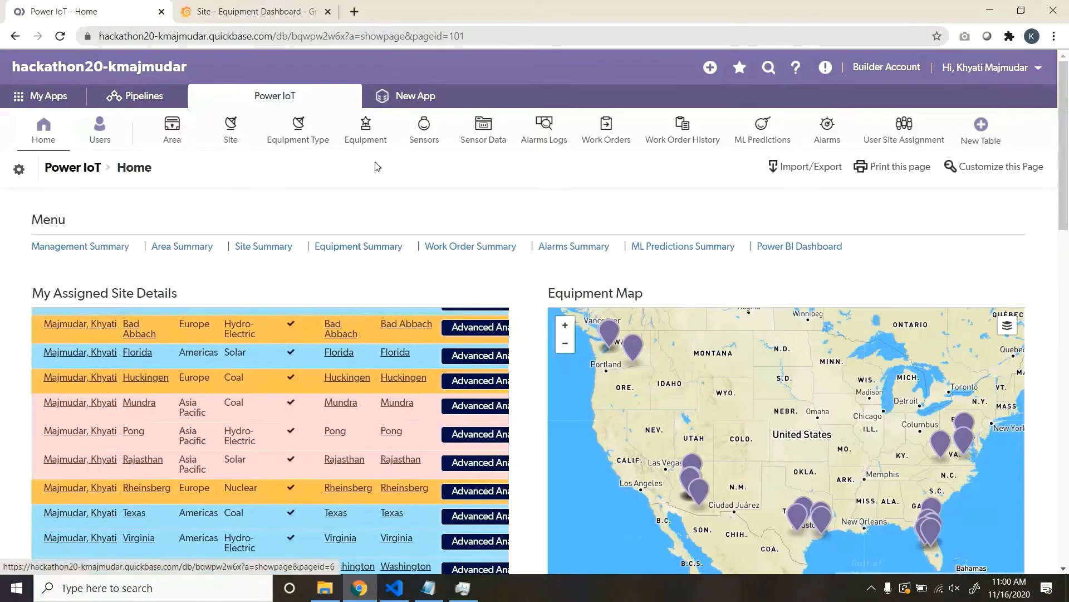
Open Equipment Summary and scroll through the Generator GX-001 Grafana Equipment Dashboard
left_click(360, 247)
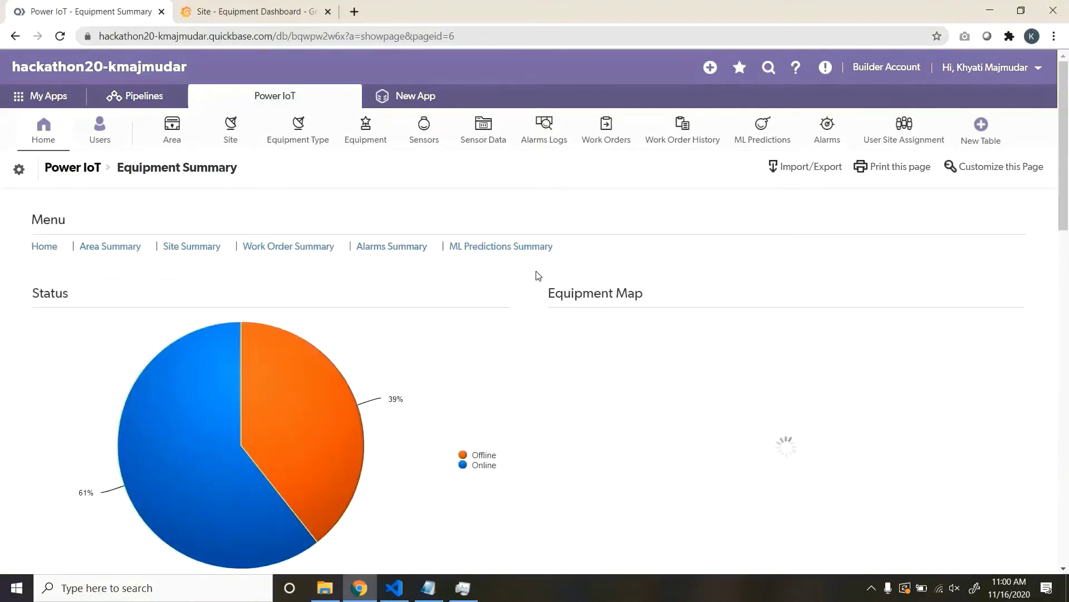
scroll(538, 276, "down", 15)
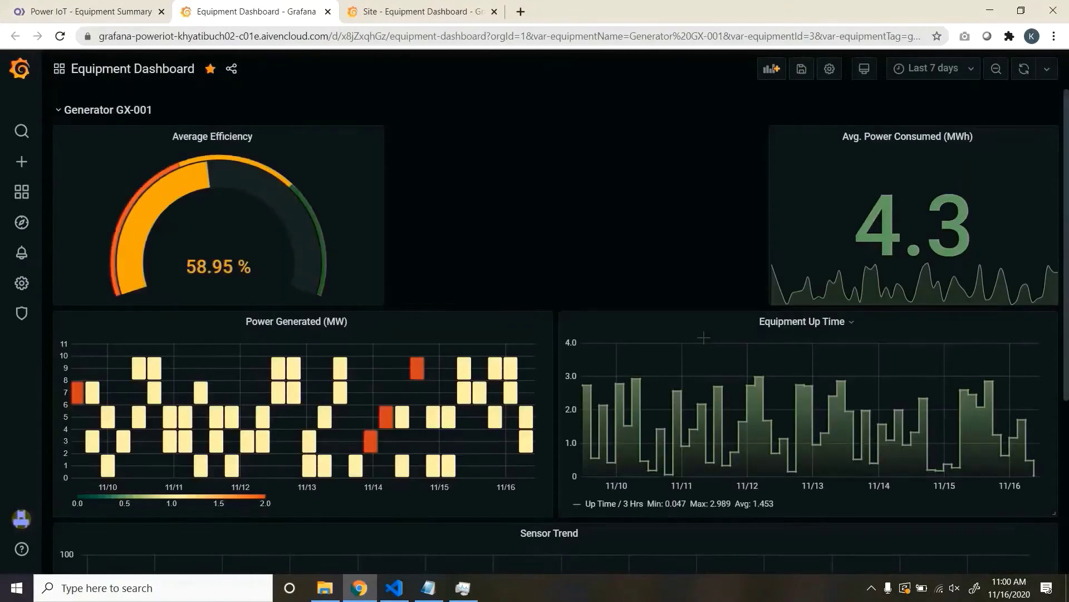
scroll(601, 303, "down", 5)
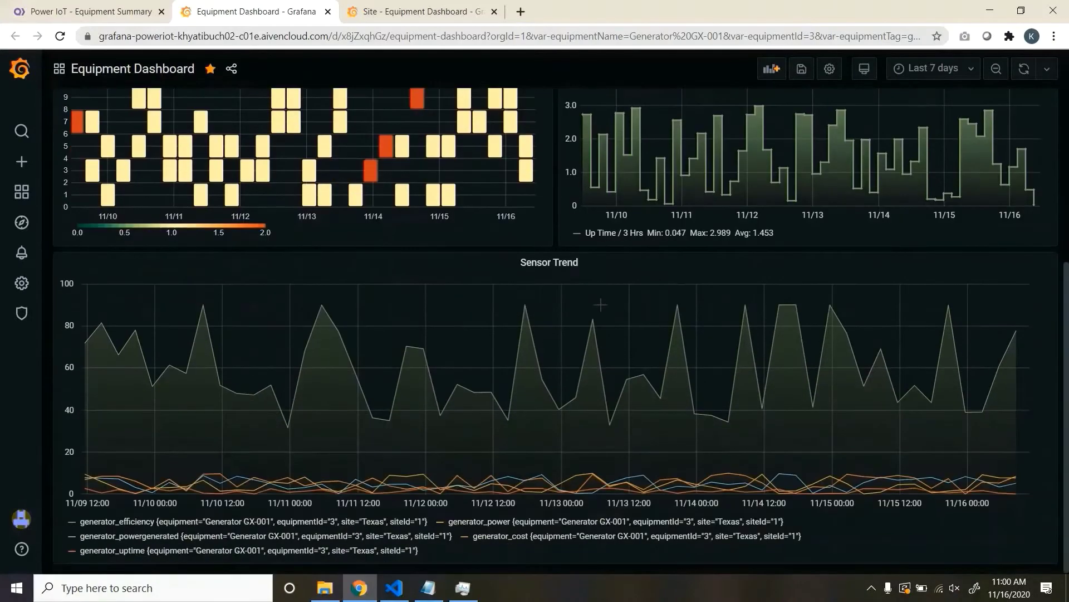
scroll(601, 305, "up", 5)
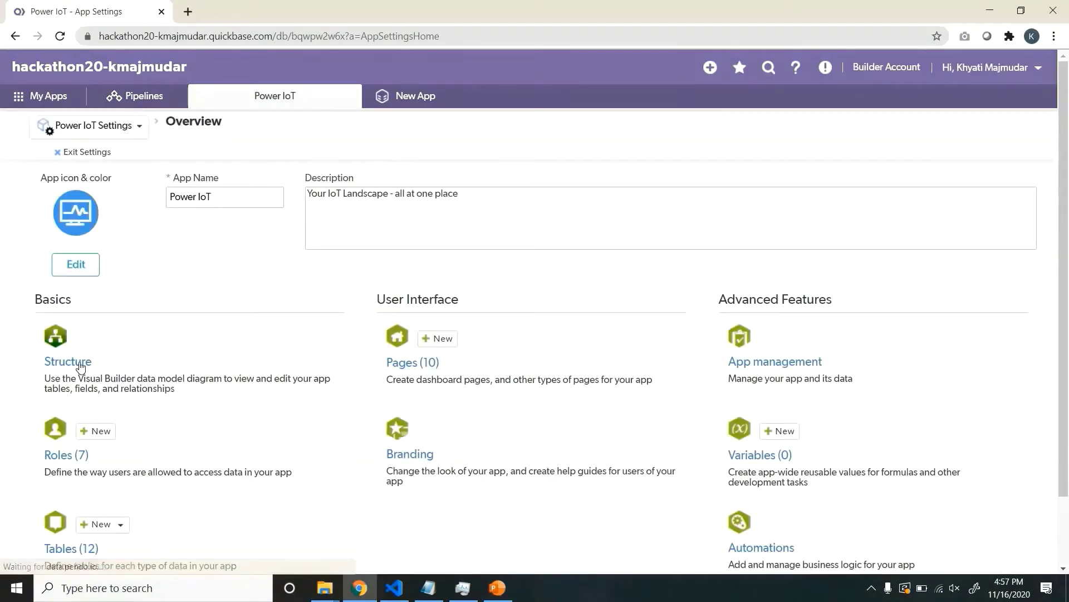
Open the data model Structure in a separate tab, list the seven roles, and hide app properties
left_click(67, 361)
left_click(81, 454)
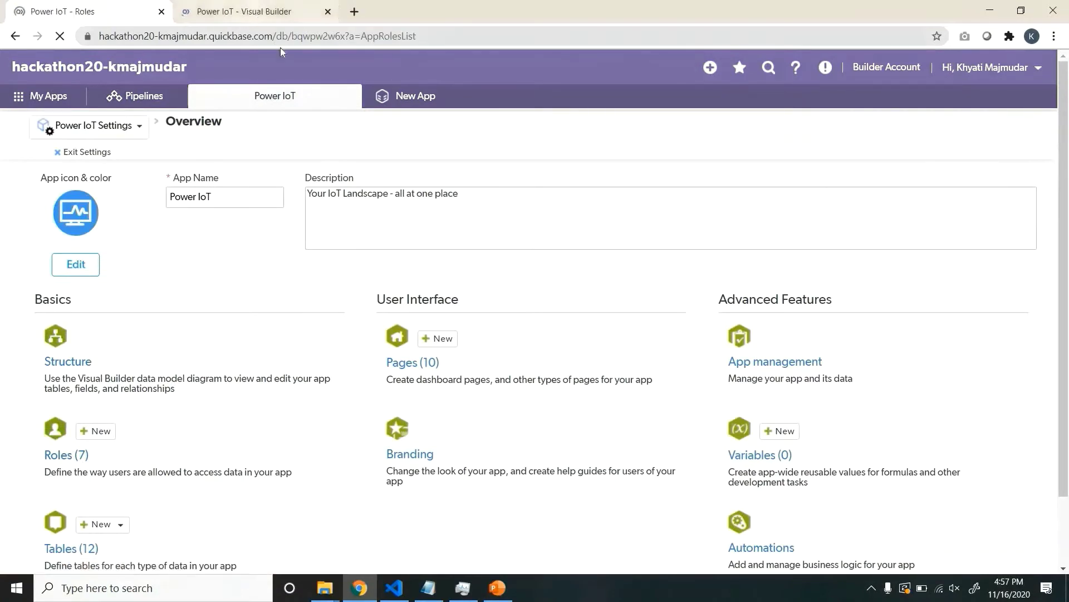
key("ctrl+Tab")
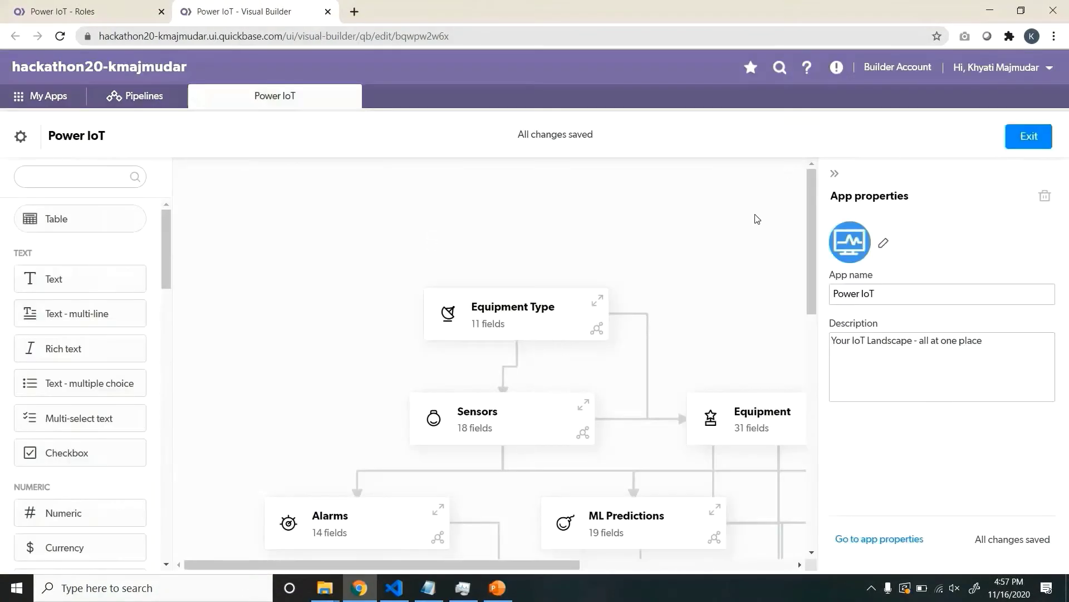
left_click(834, 174)
Browse the Visual Builder data model diagram, close its tab, and exit App Settings
left_click_drag(596, 563, 676, 564)
scroll(629, 387, "down", 4)
scroll(632, 387, "down", 4)
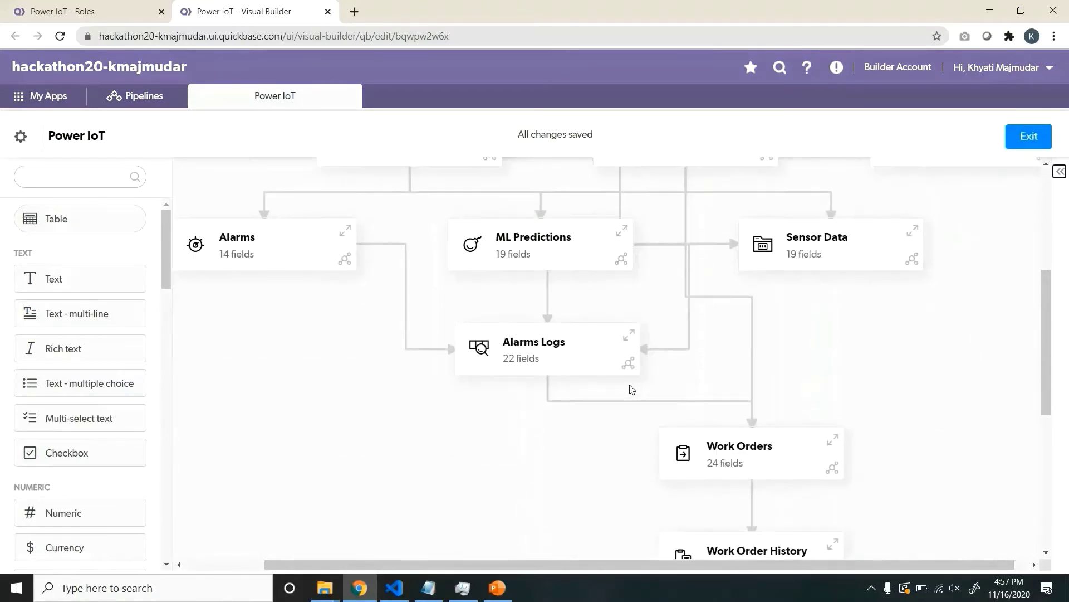
scroll(625, 453, "up", 6)
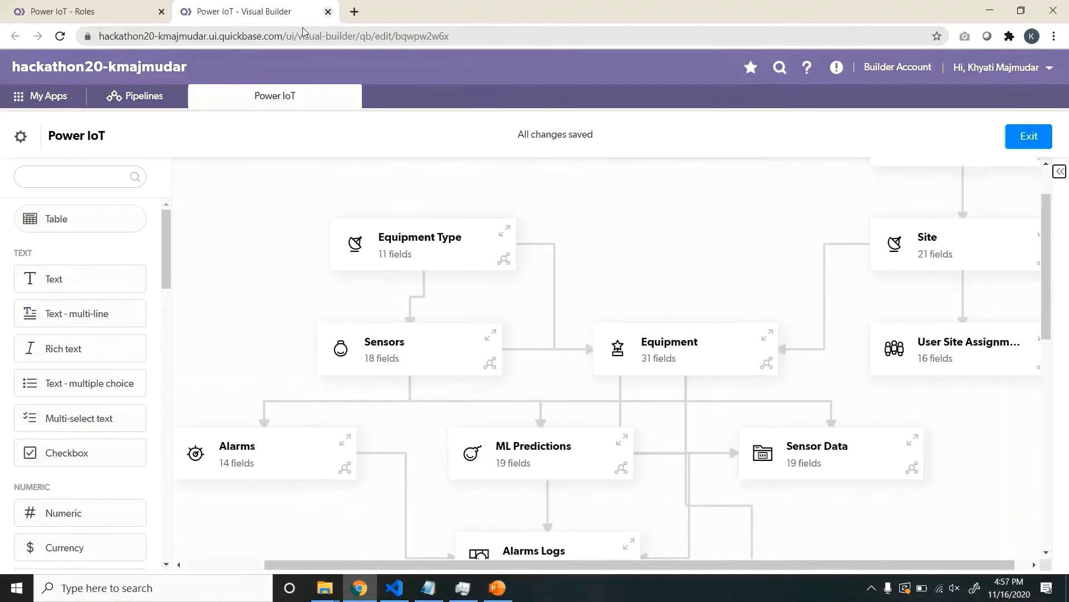
key("ctrl+w")
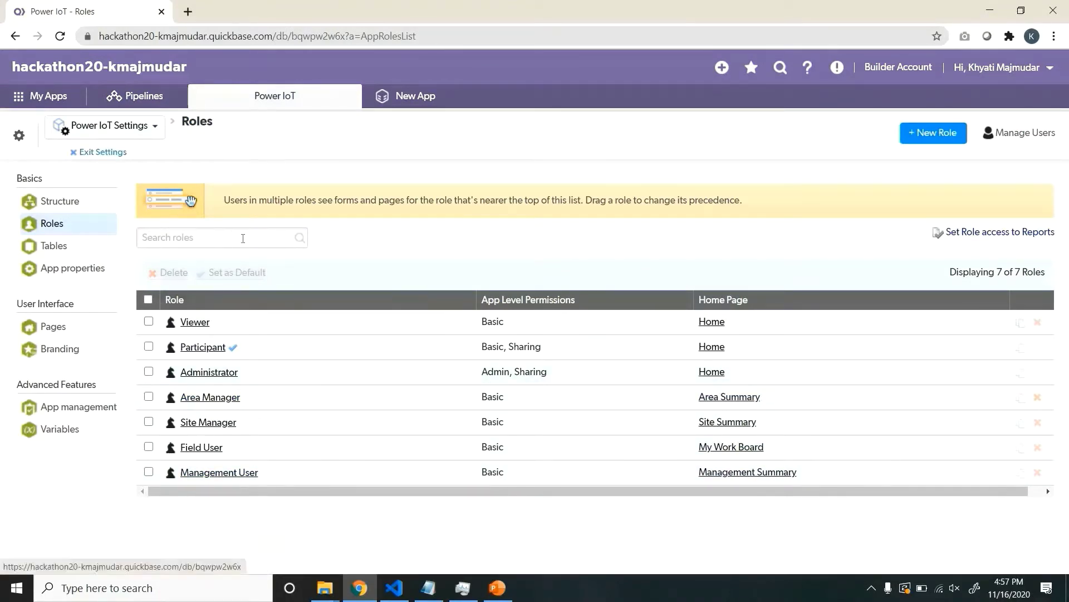
left_click(102, 153)
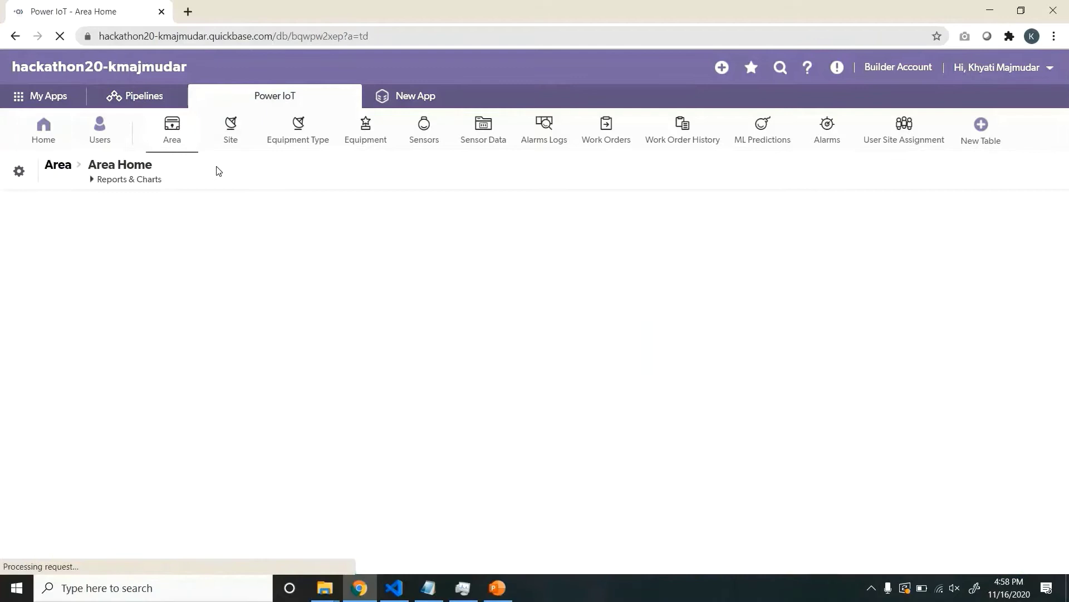
View the Texas site record and its assignments in the Site table, then open Equipment Type
left_click(232, 143)
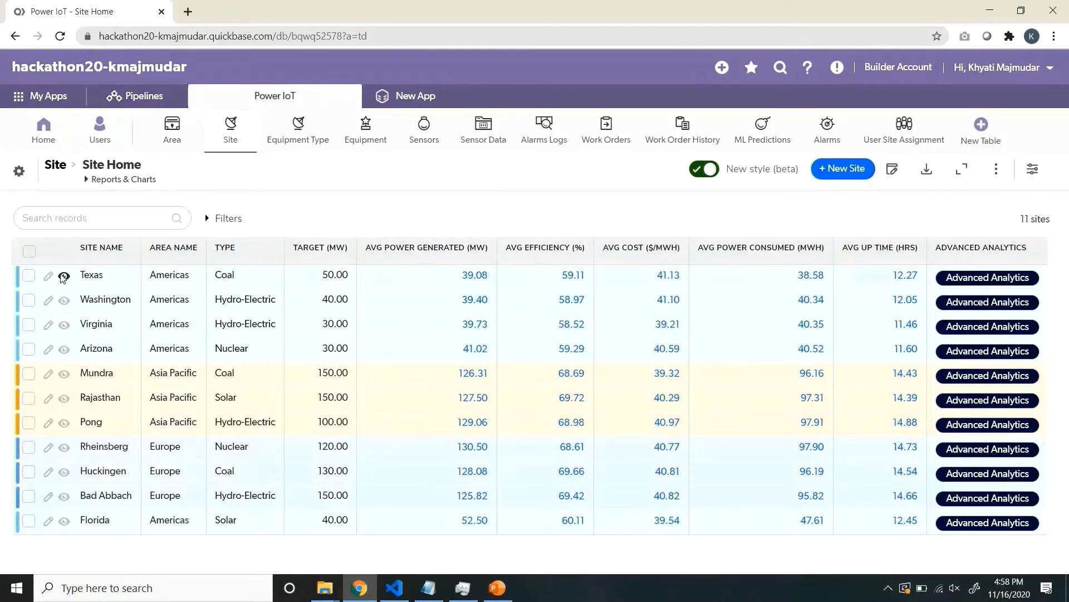
left_click(64, 277)
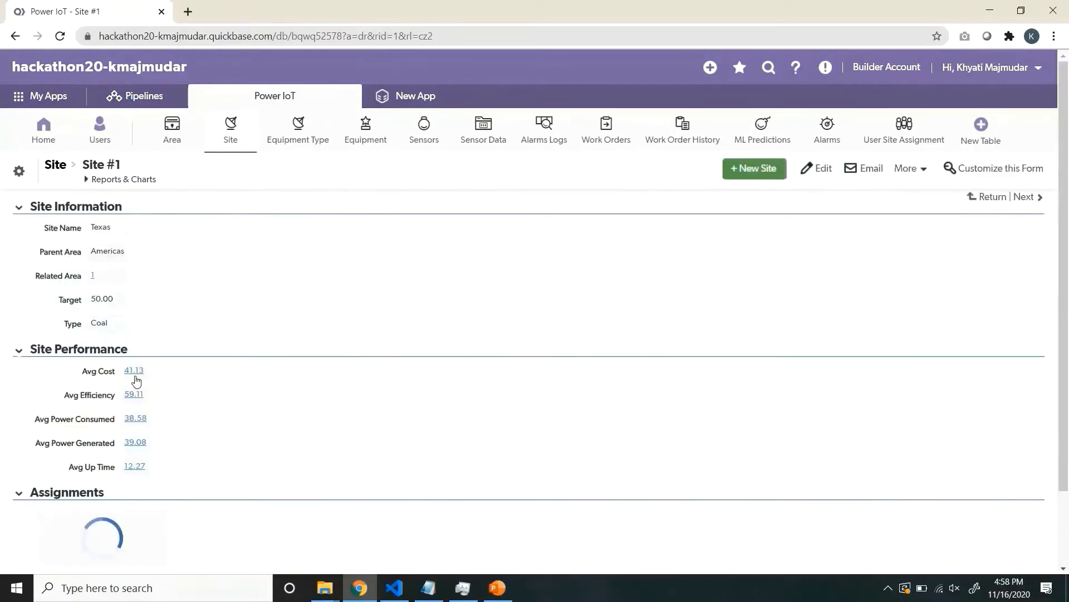
scroll(151, 420, "down", 3)
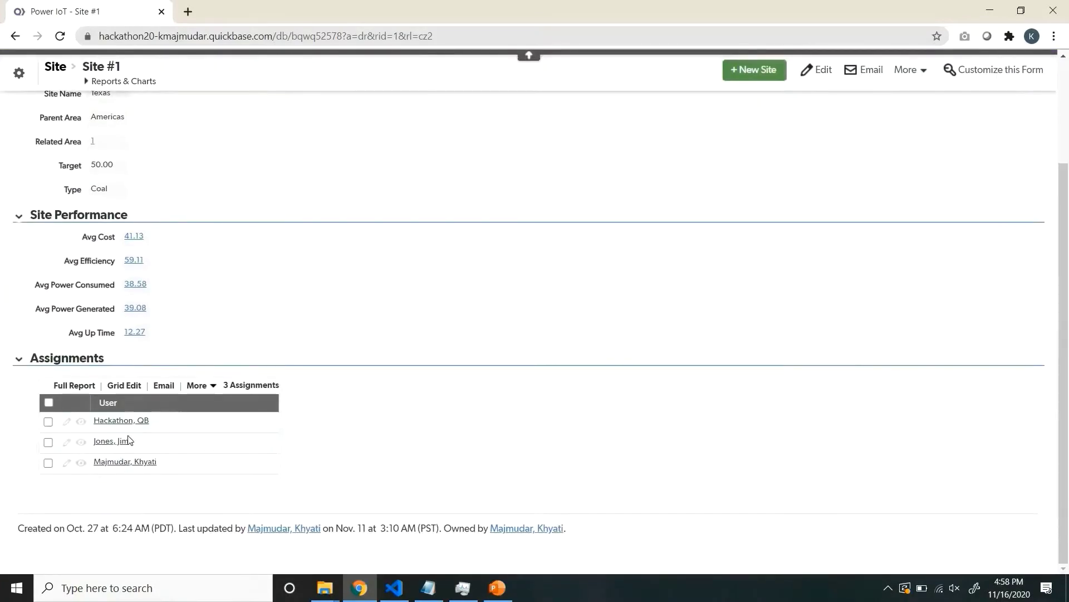
scroll(128, 440, "up", 3)
left_click(292, 143)
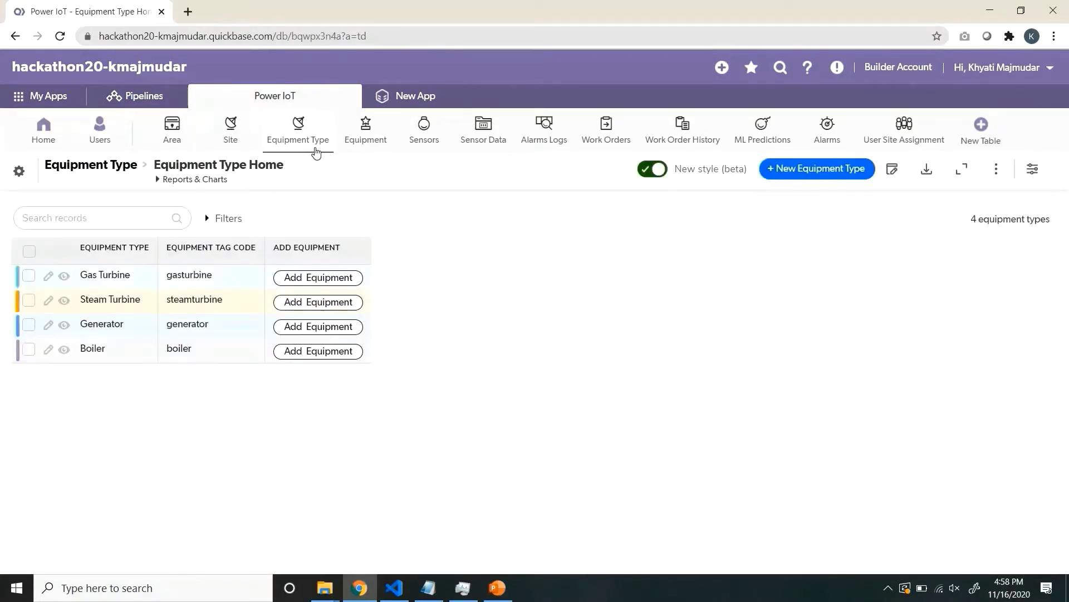
Filter the Equipment table to Site Name Texas
left_click(361, 142)
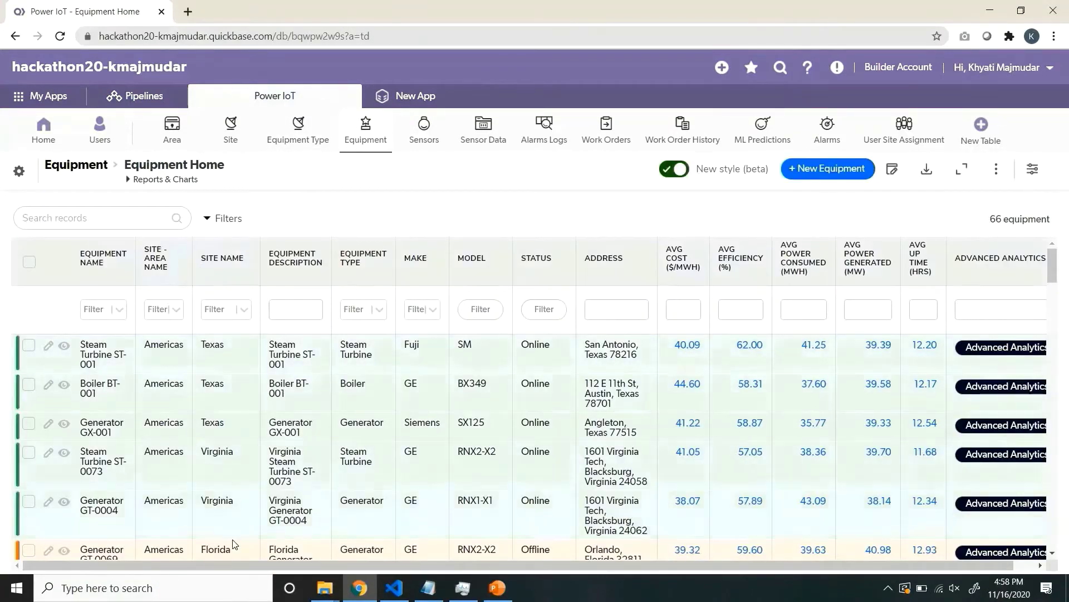
left_click(244, 312)
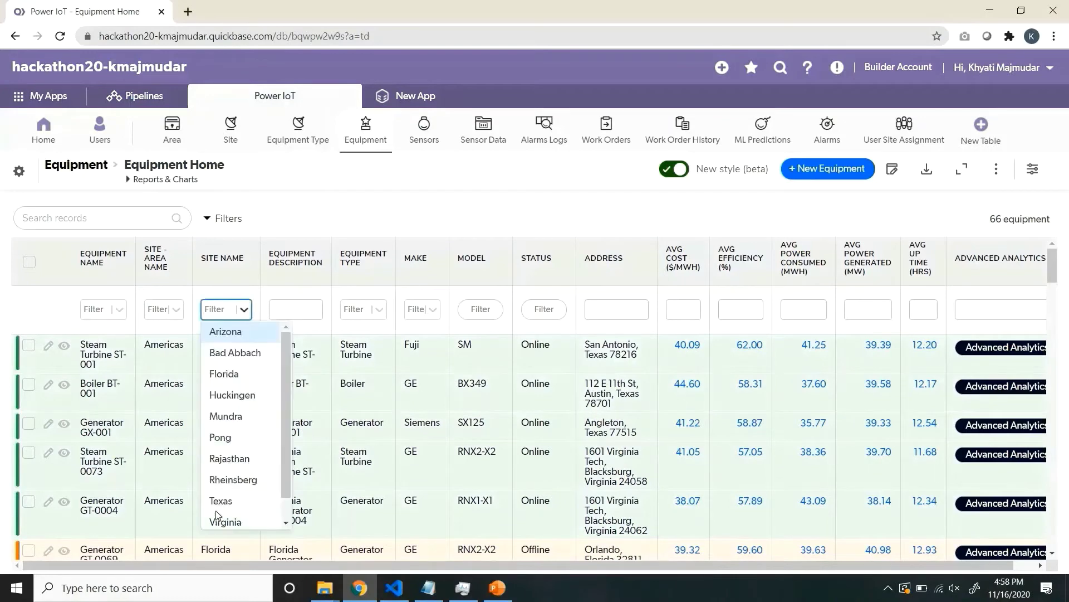
left_click(222, 506)
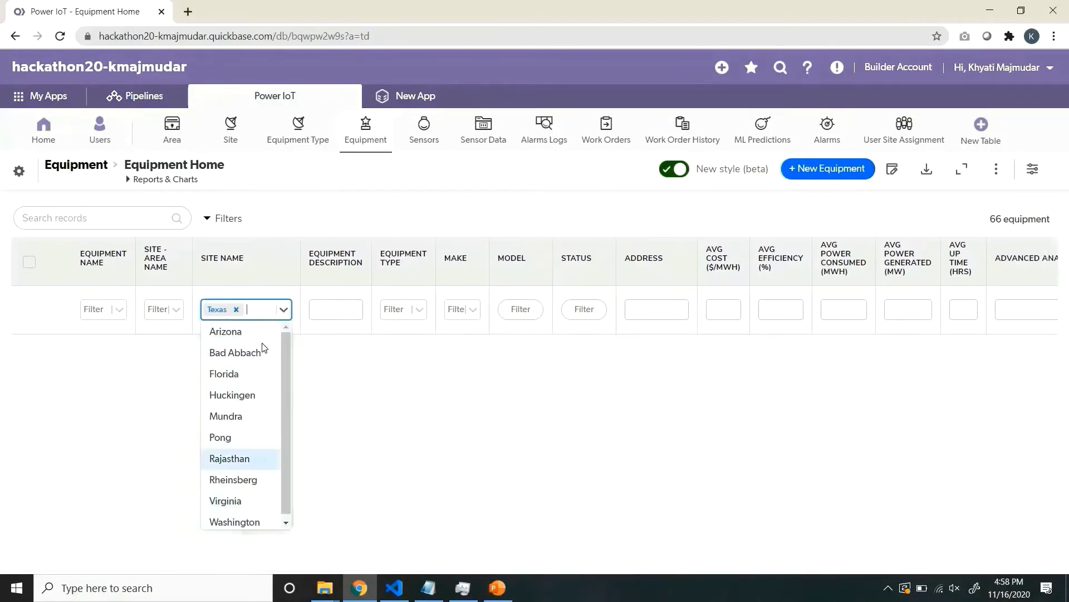
Review the Steam Turbine ST-001 record's related work orders and average sensor values
left_click(64, 350)
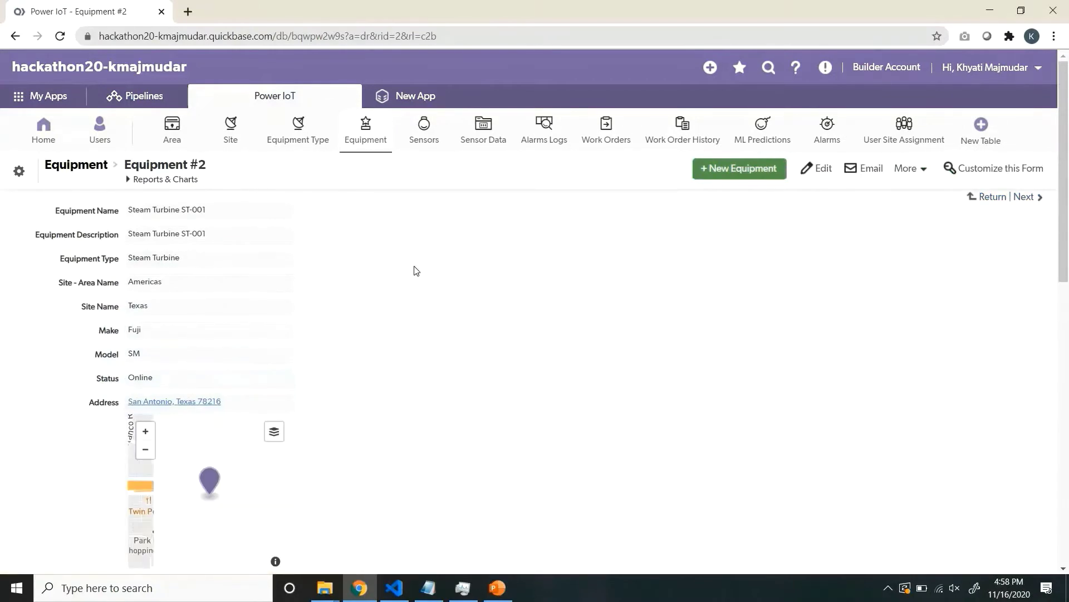
scroll(415, 270, "down", 5)
scroll(418, 271, "down", 5)
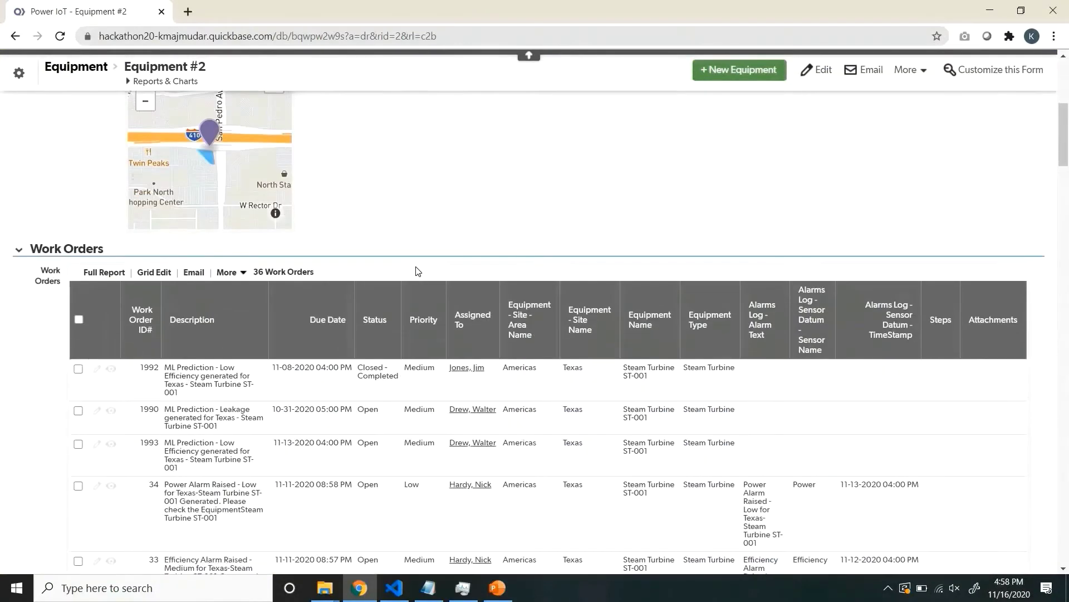
scroll(362, 363, "down", 20)
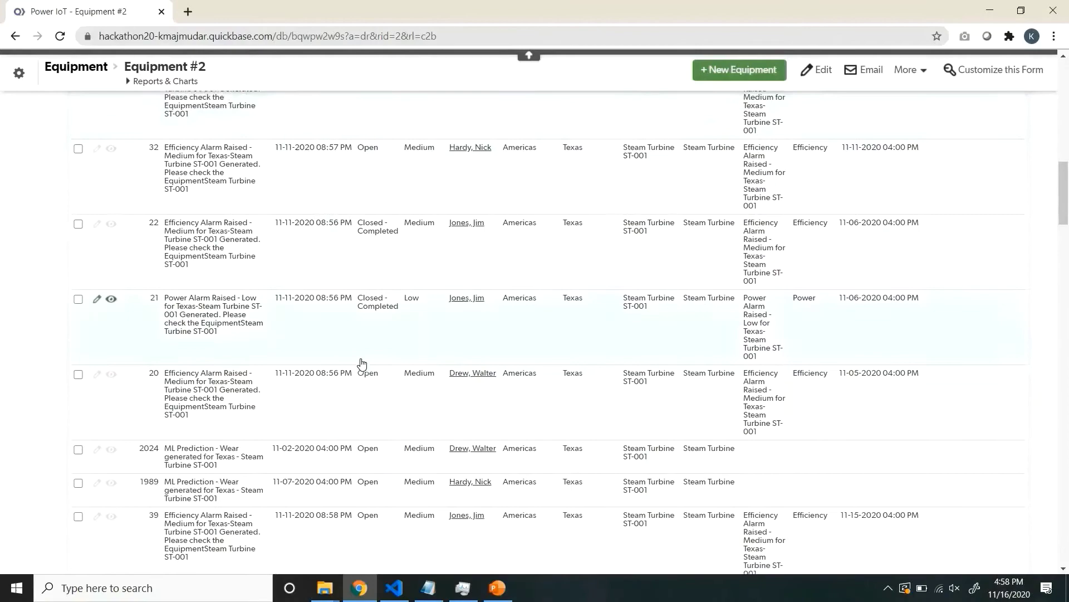
scroll(359, 393, "down", 8)
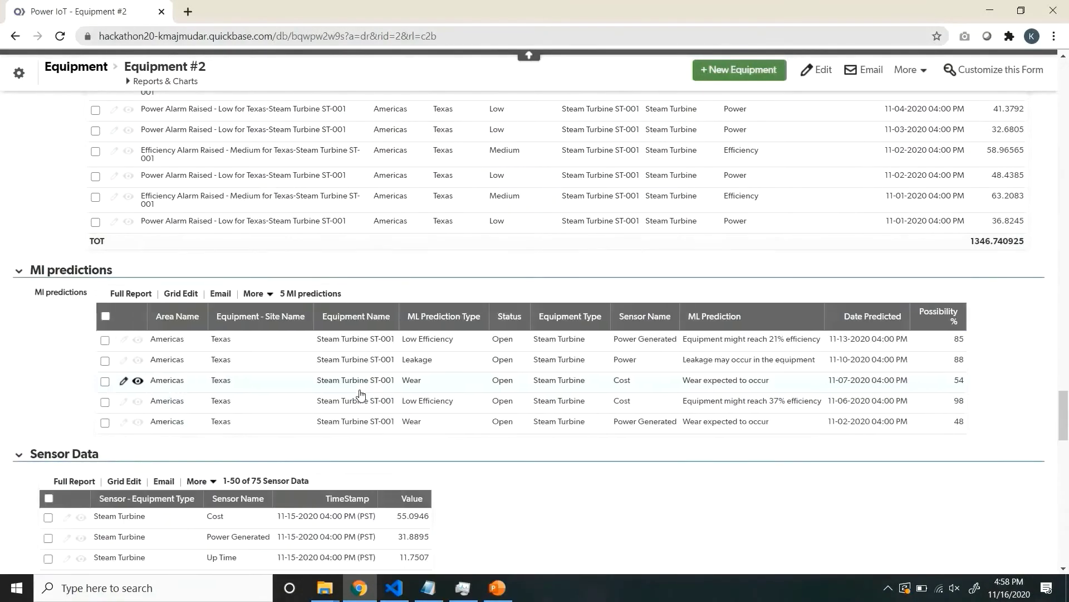
scroll(359, 394, "down", 15)
scroll(290, 415, "down", 8)
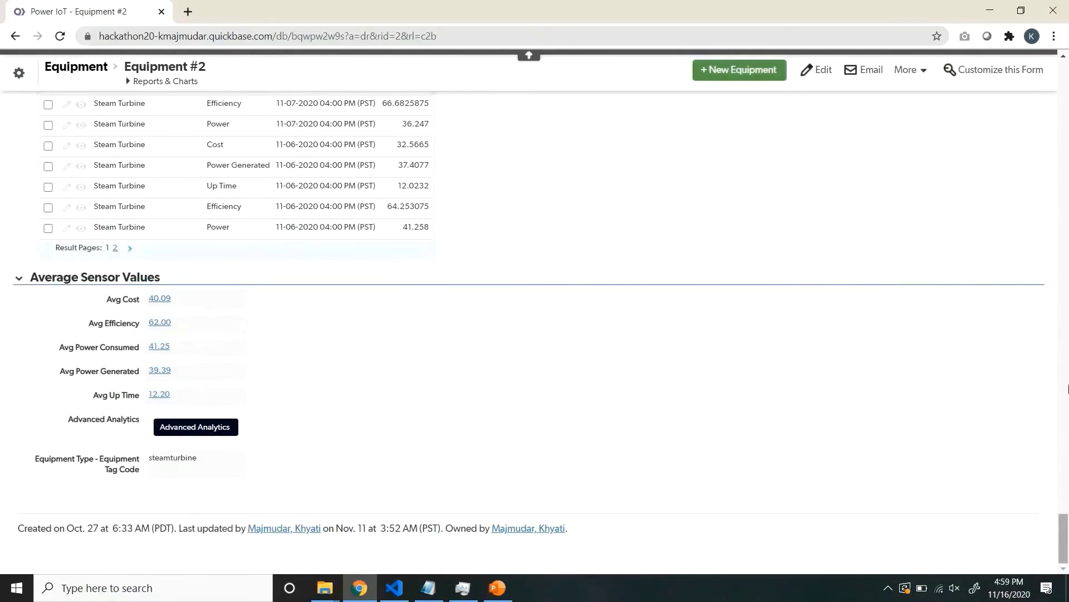
scroll(562, 187, "up", 20)
left_click(432, 130)
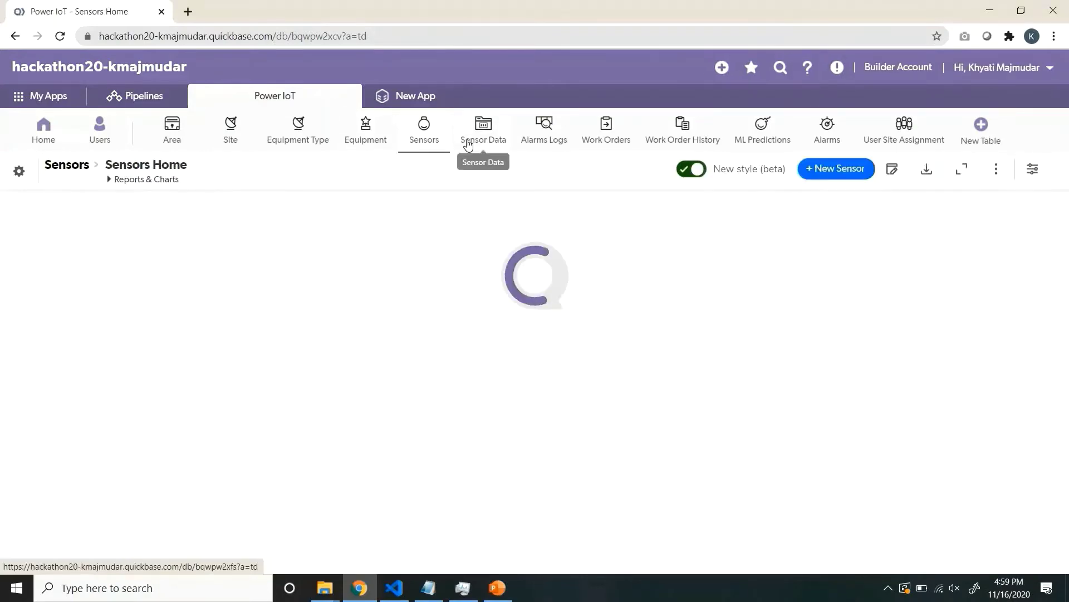
Scroll the Sensors table, then open and scroll the Sensor Data table
scroll(432, 325, "down", 3)
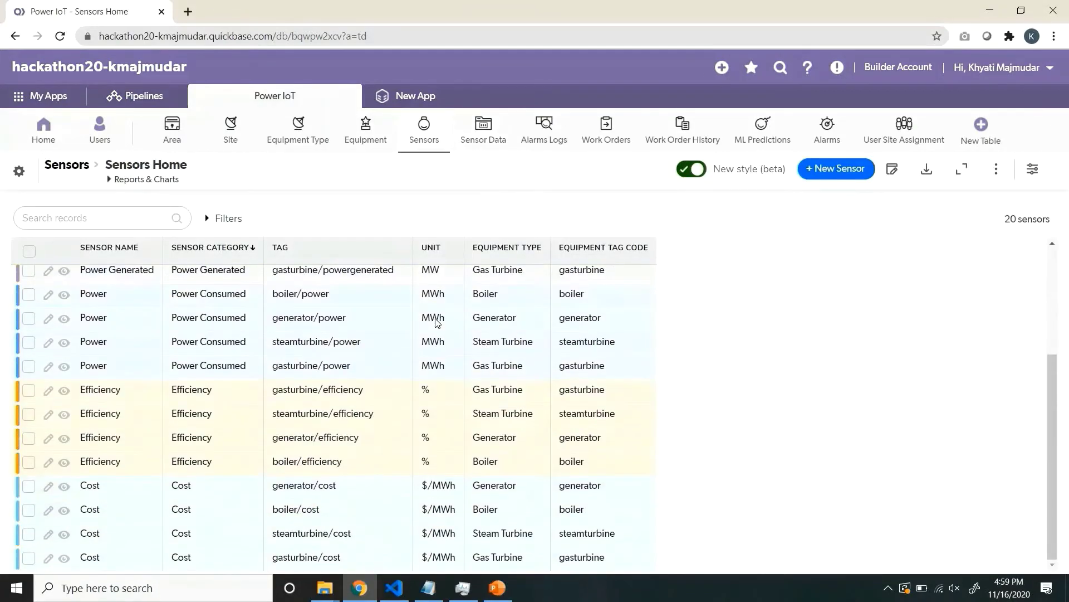
scroll(432, 325, "up", 3)
left_click(477, 149)
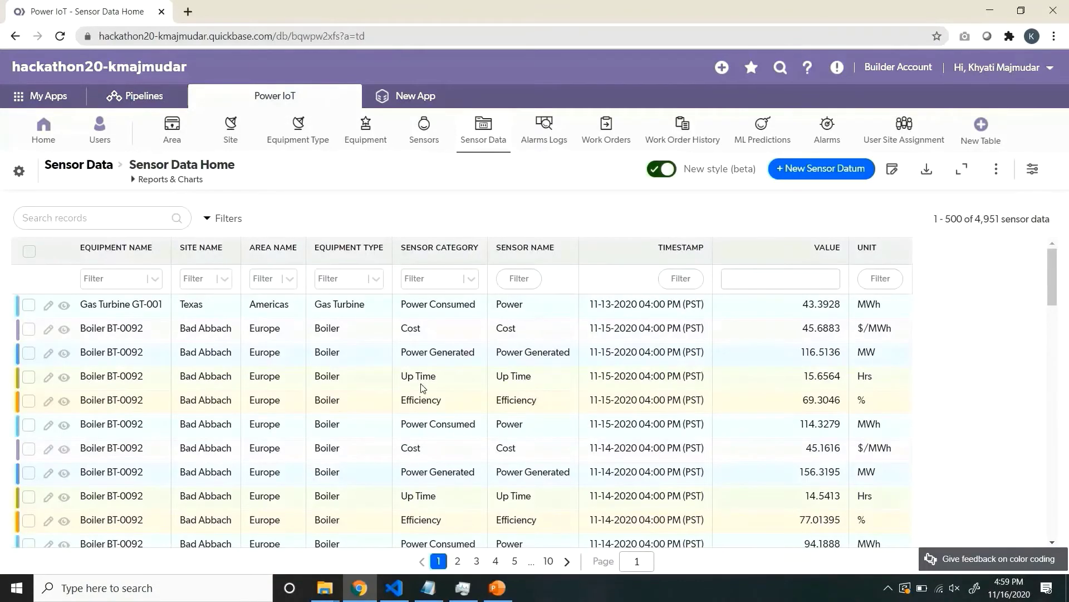
scroll(422, 388, "down", 4)
scroll(671, 304, "up", 4)
Visit Alarms Logs, Work Orders, Work Order History, ML Predictions, Alarms and User Site Assignment, ending on Equipment
left_click(563, 151)
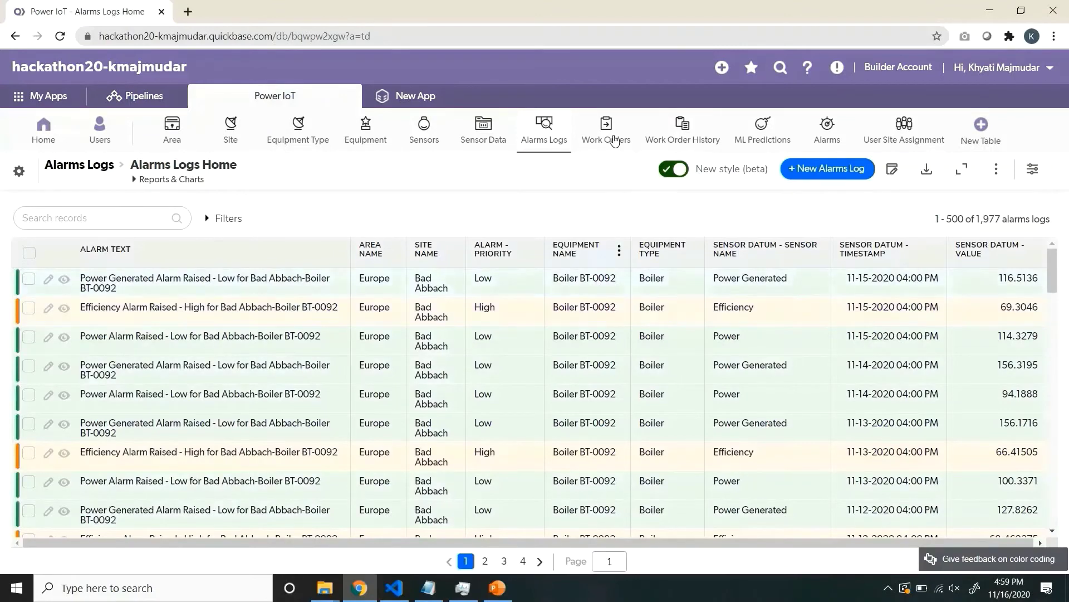
left_click(615, 140)
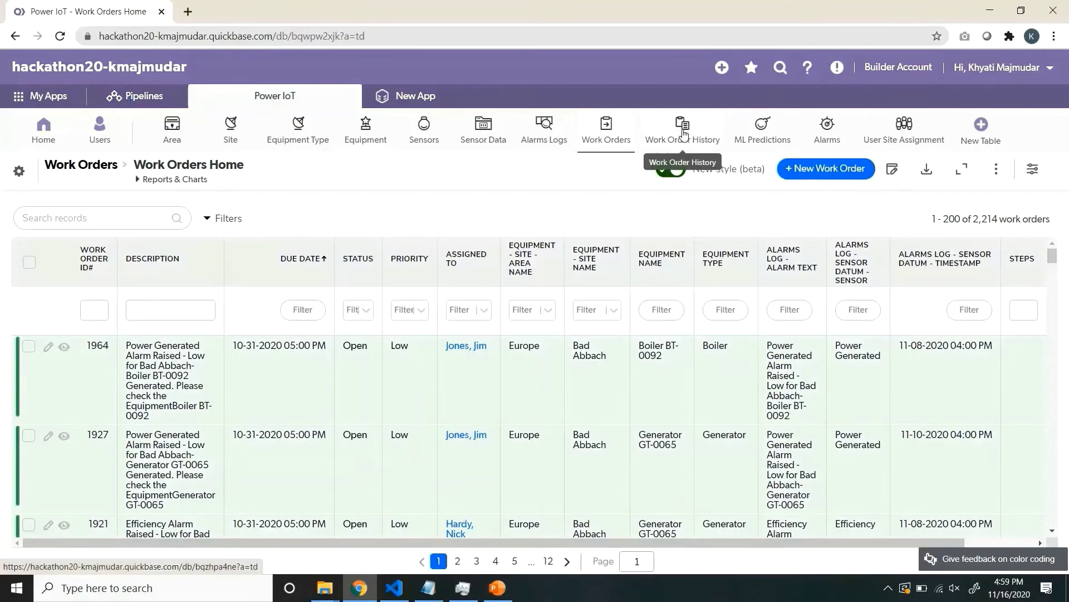
left_click(684, 134)
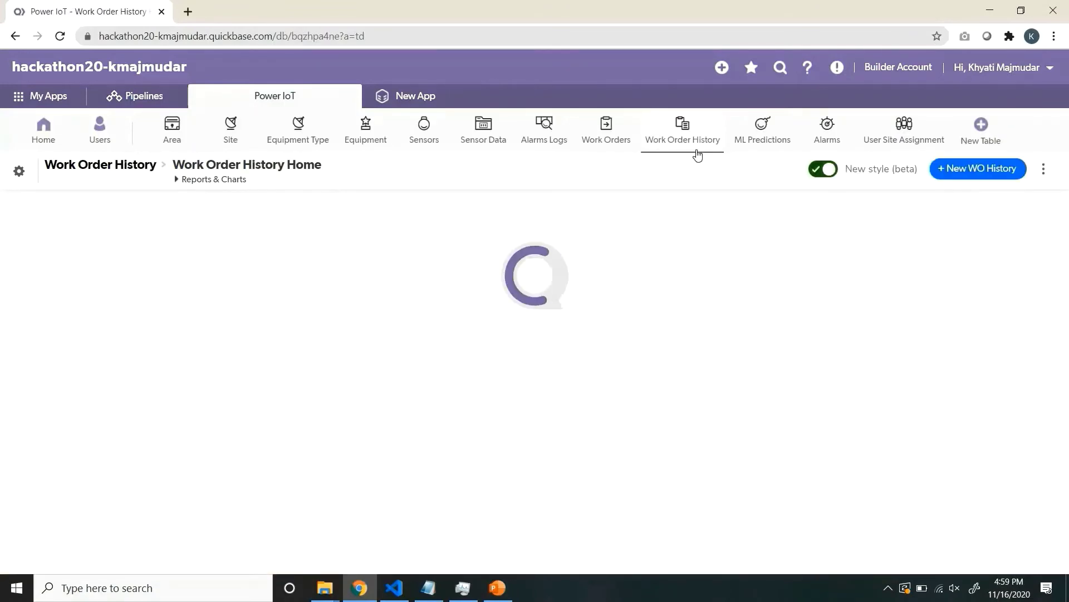
left_click(763, 141)
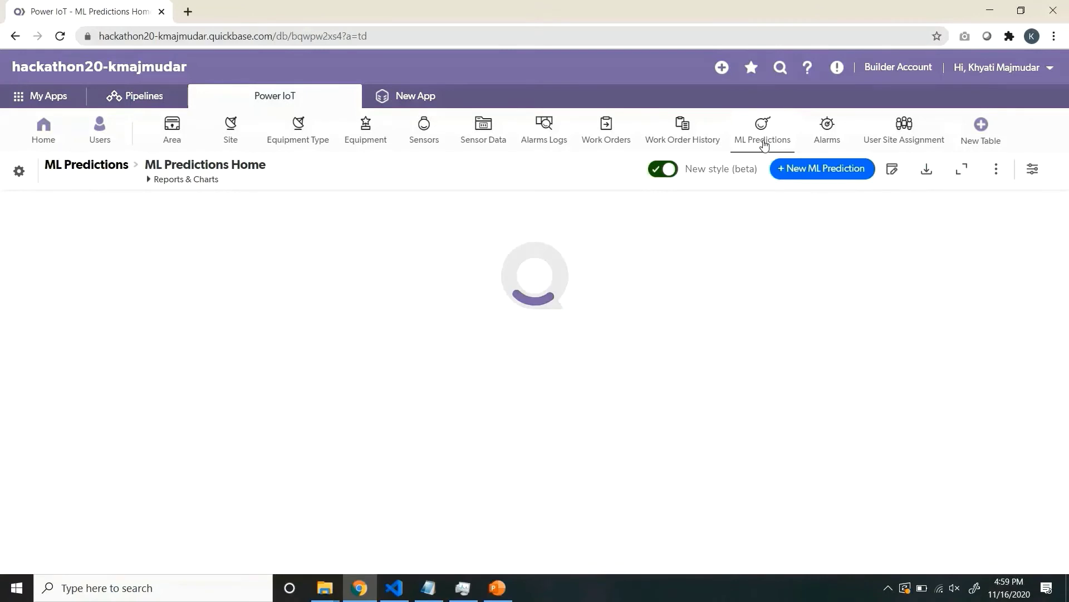
left_click(826, 132)
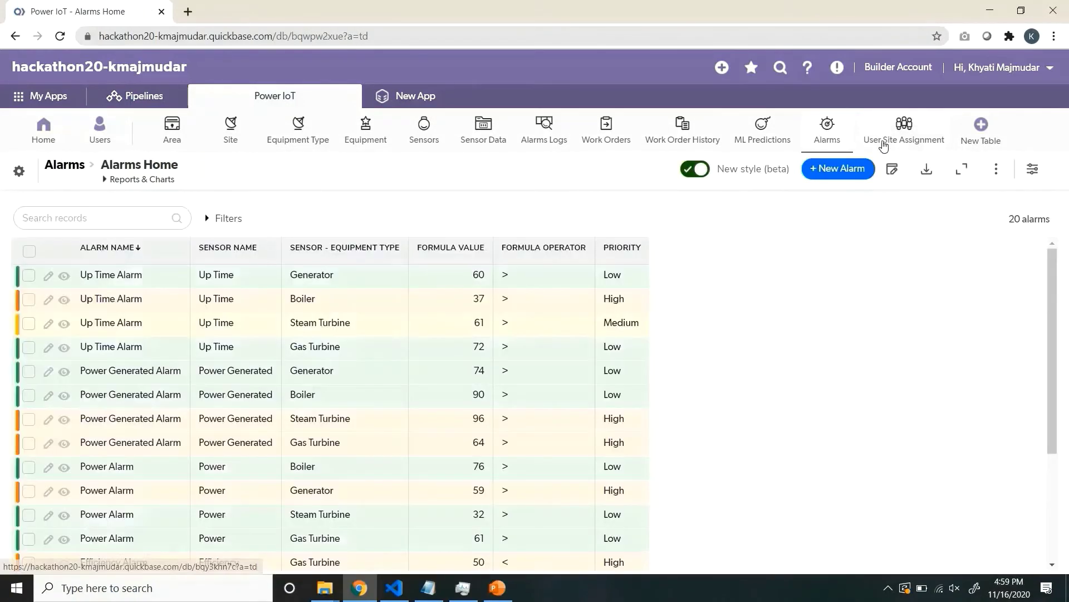
left_click(884, 144)
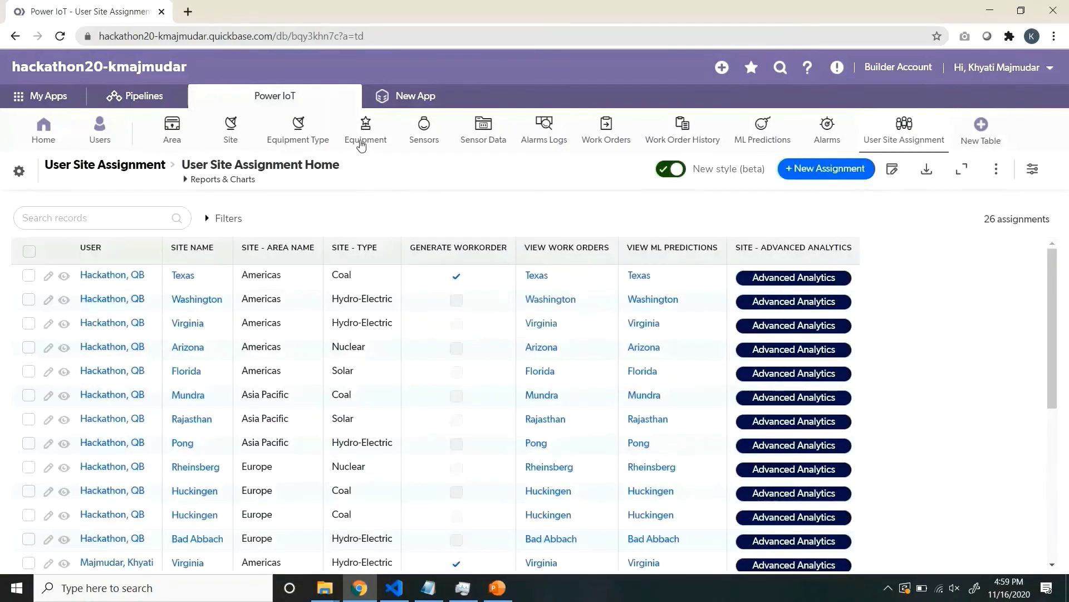
left_click(361, 144)
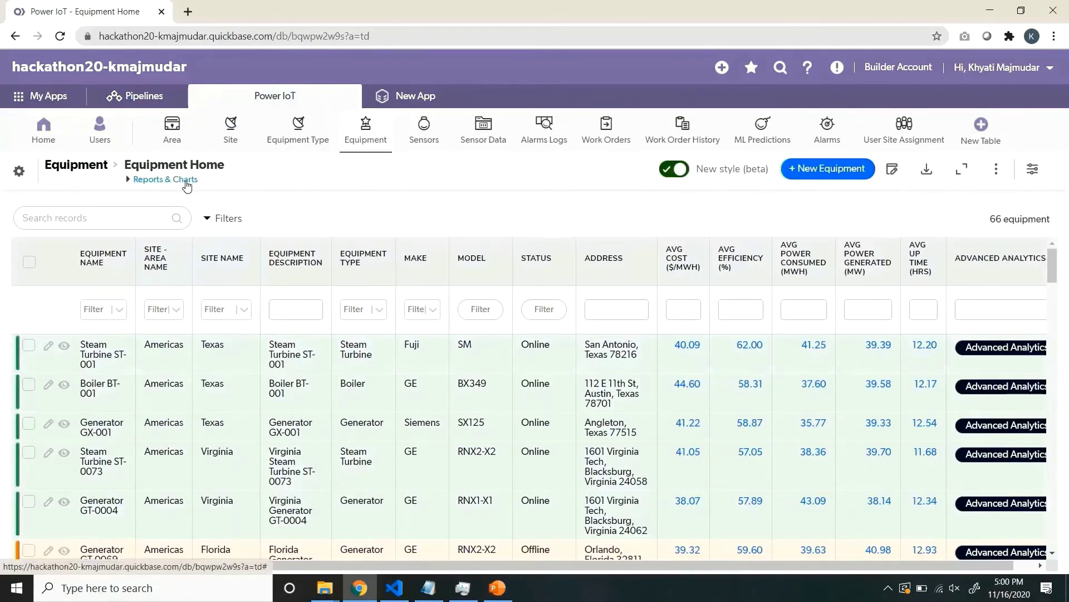
View the Average Equipment Efficiency chart, then the Sensor Data 'Sensor Trend - By Sensor' chart
left_click(155, 183)
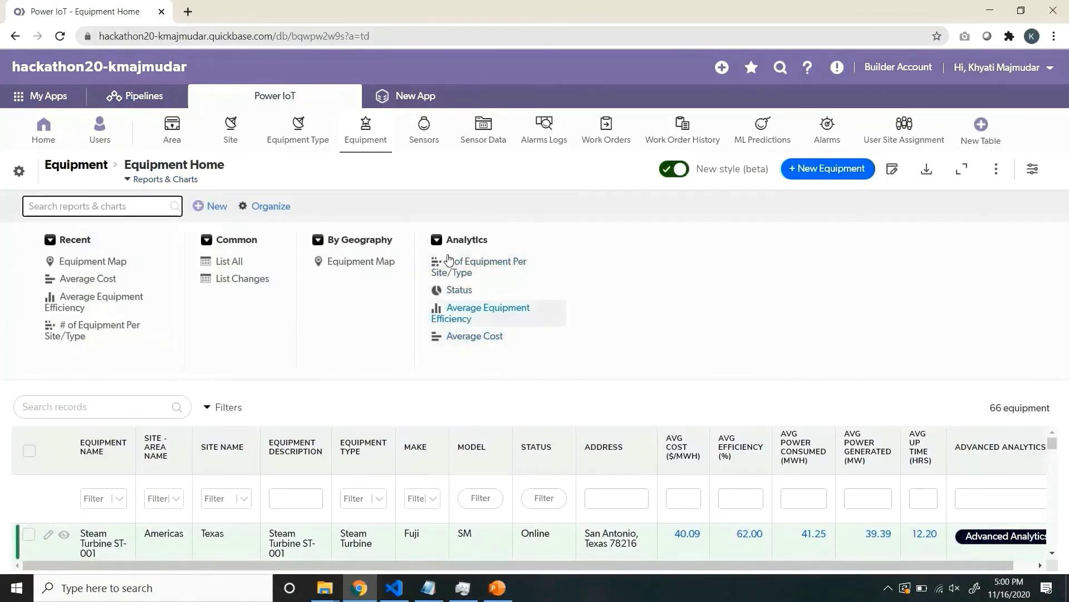
left_click(474, 336)
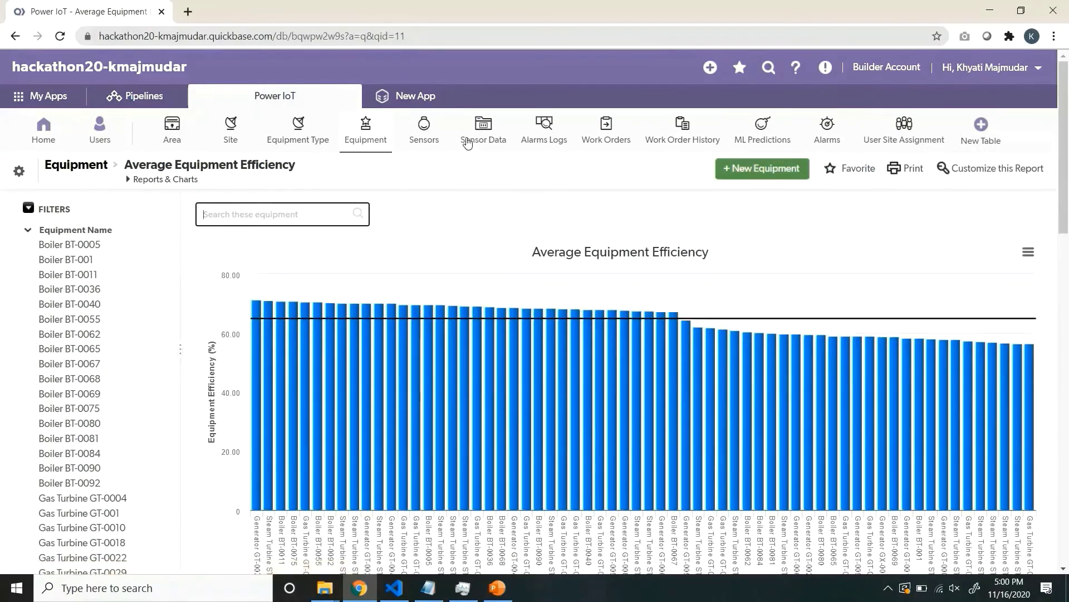
left_click(465, 139)
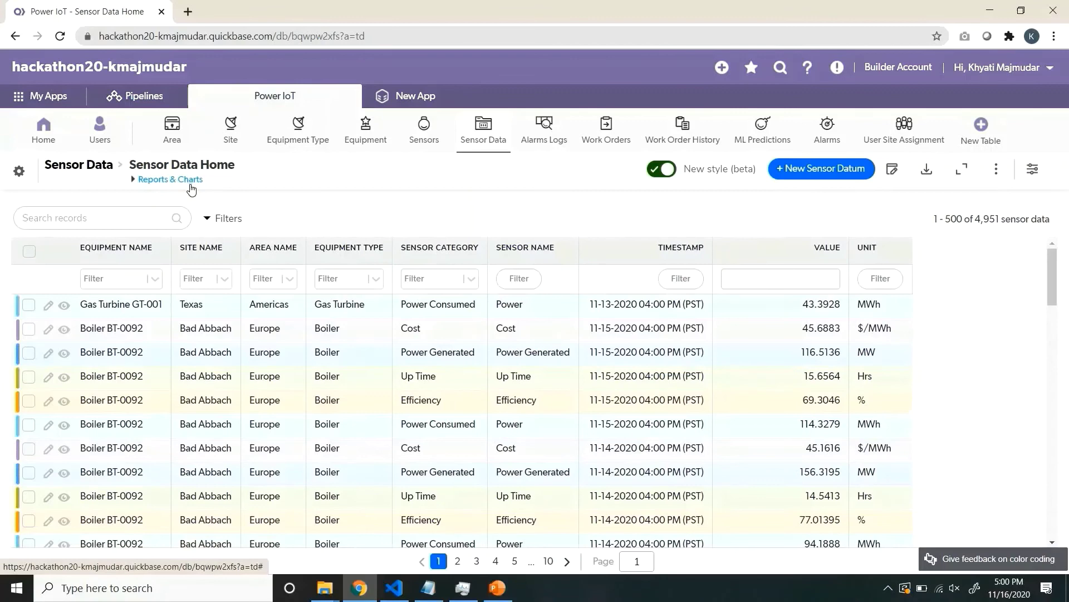
left_click(169, 180)
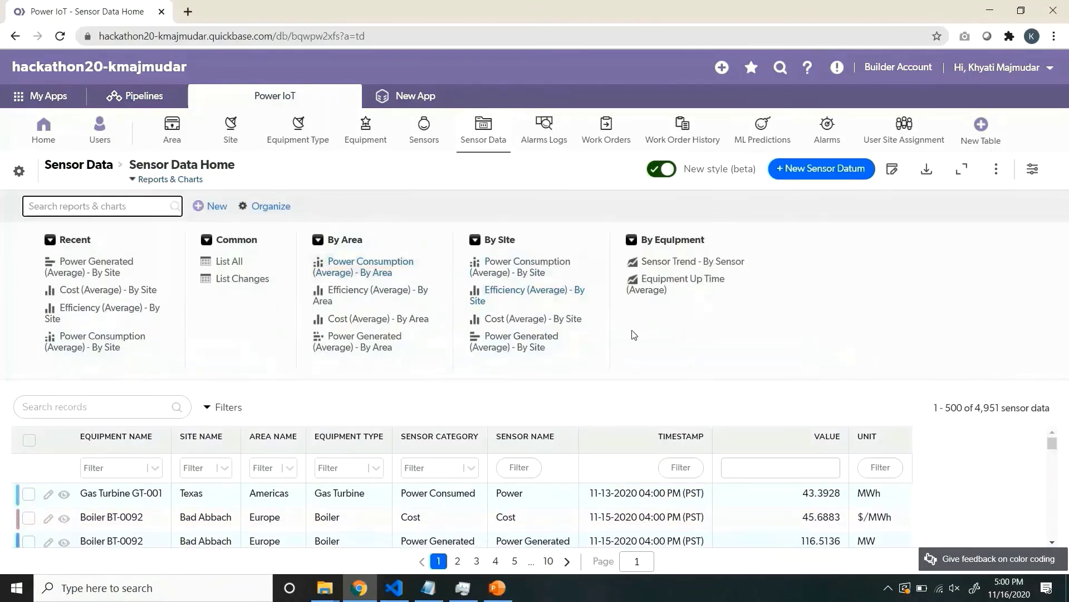
left_click(647, 266)
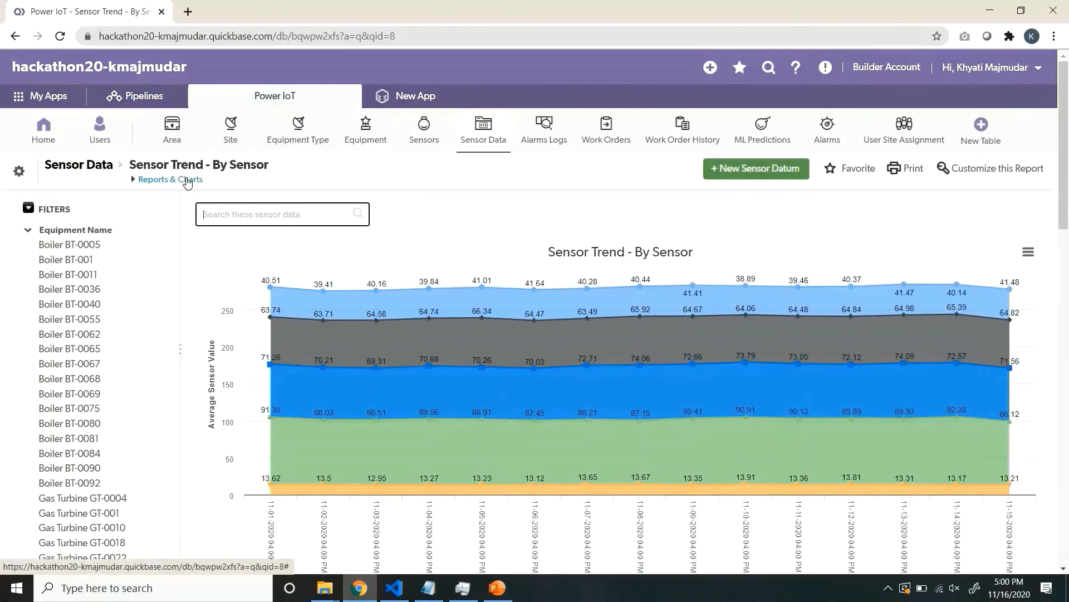
View the 'Power Consumption (Average) - By Site' chart, then go back to the Power IoT home page
left_click(187, 179)
left_click(526, 266)
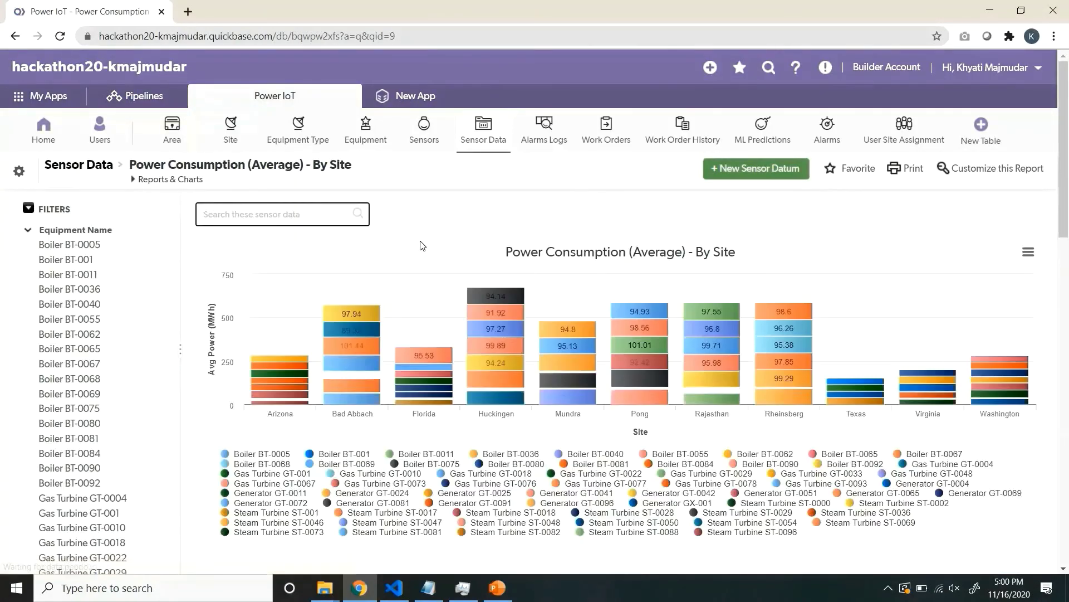
left_click(57, 144)
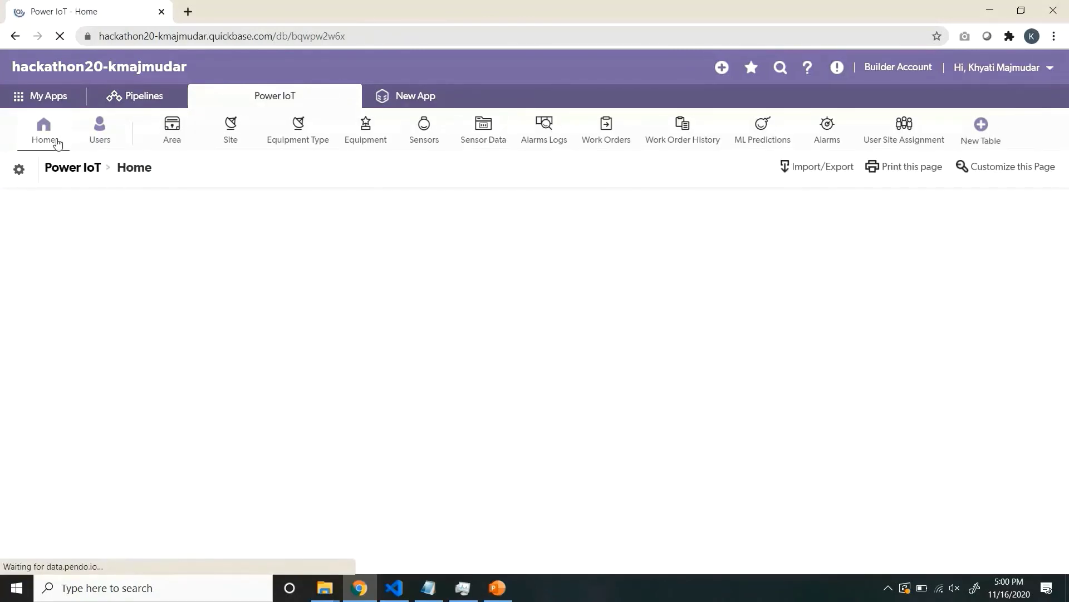